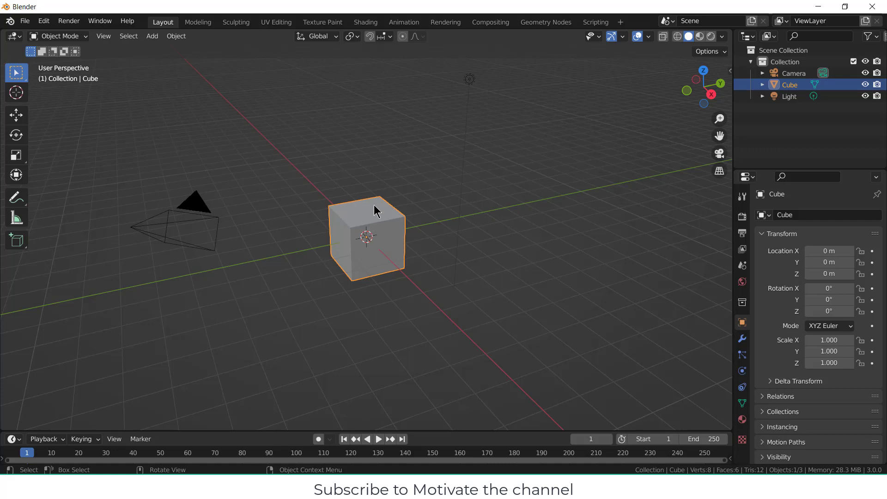
Step: Delete the default cube and bring up the Add > Mesh list
{"action": "key", "text": "x"}
{"action": "left_click", "coordinate": [375, 206]}
{"action": "left_click", "coordinate": [152, 36]}
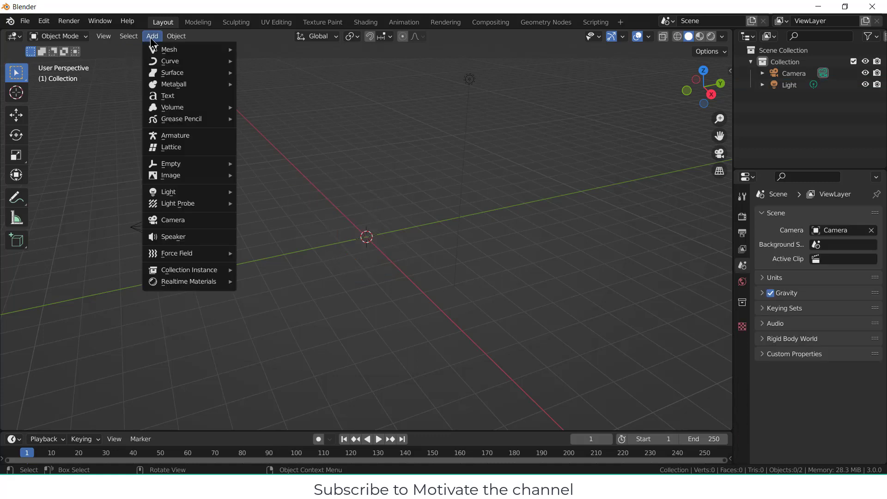
{"action": "mouse_move", "coordinate": [162, 50]}
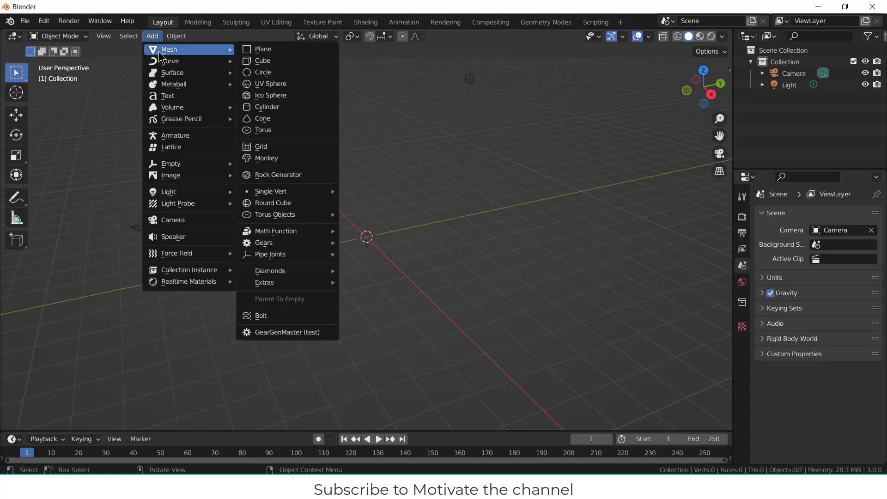
Step: Add a plane at the origin and scale it to 2 along X in top view
{"action": "left_click", "coordinate": [261, 50]}
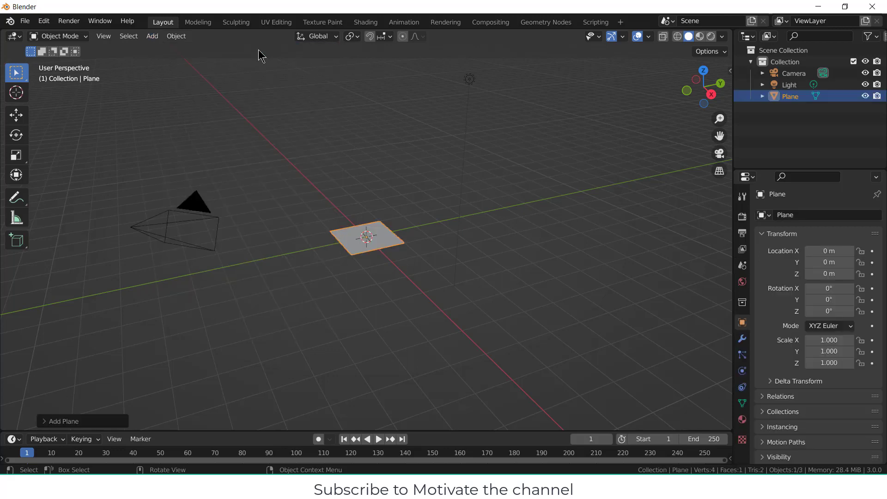
{"action": "key", "text": "KP_7"}
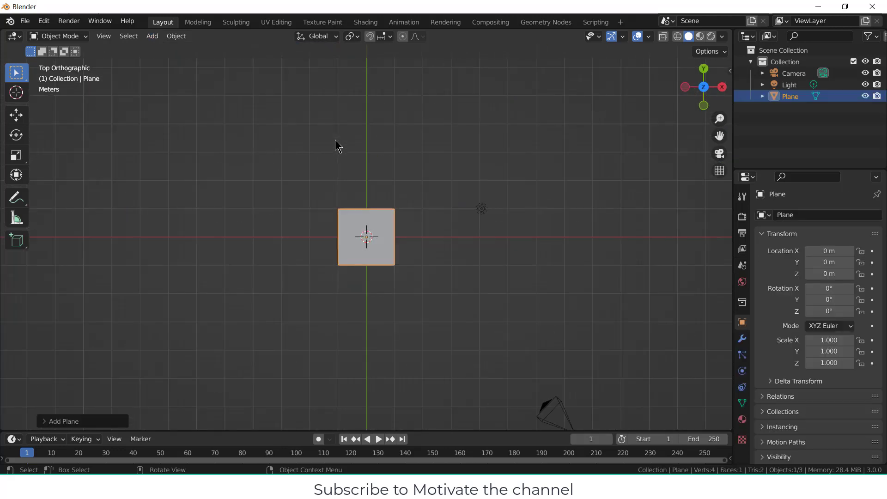
{"action": "scroll", "coordinate": [349, 229], "scroll_direction": "up", "scroll_amount": 3}
{"action": "key", "text": "s"}
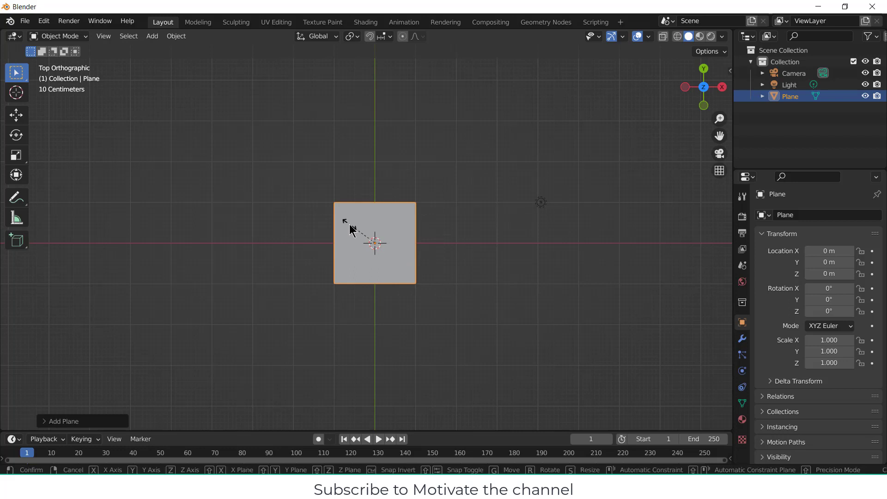
{"action": "type", "text": "x"}
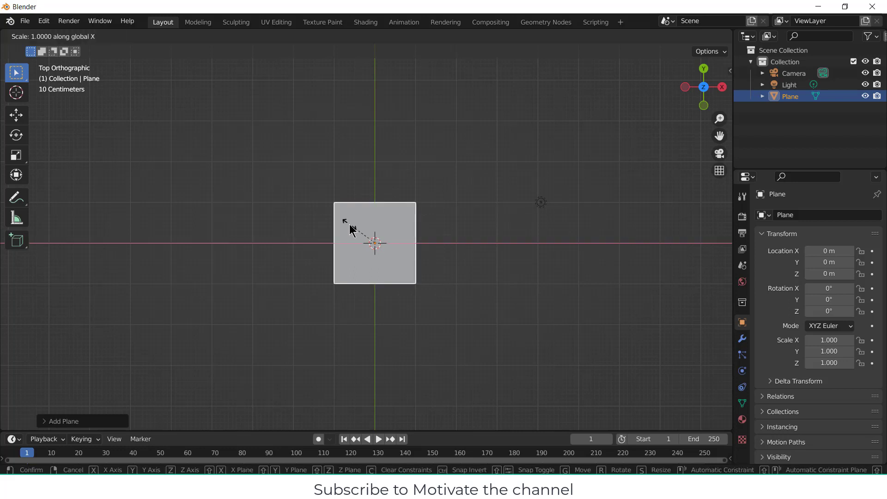
{"action": "type", "text": "2"}
{"action": "key", "text": "Return"}
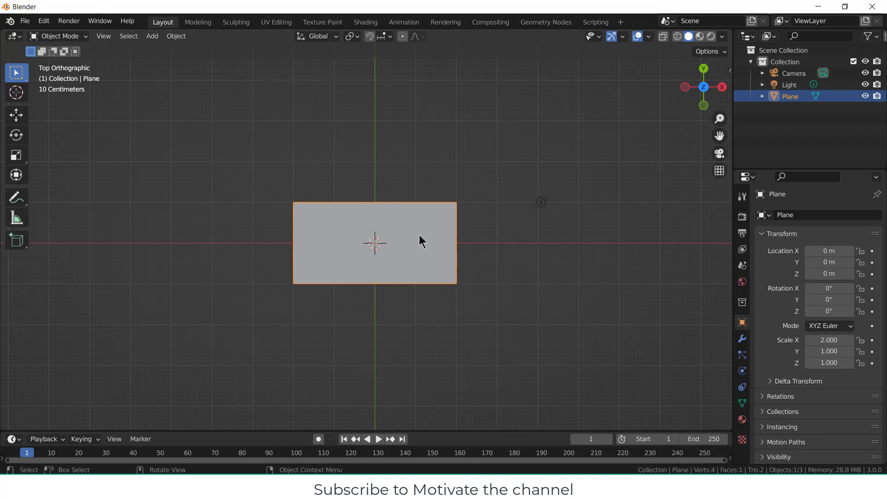
Step: Move the plane 2 m along X and rotate it about 92° around X to stand upright
{"action": "key", "text": "g"}
{"action": "key", "text": "x"}
{"action": "key", "text": "2"}
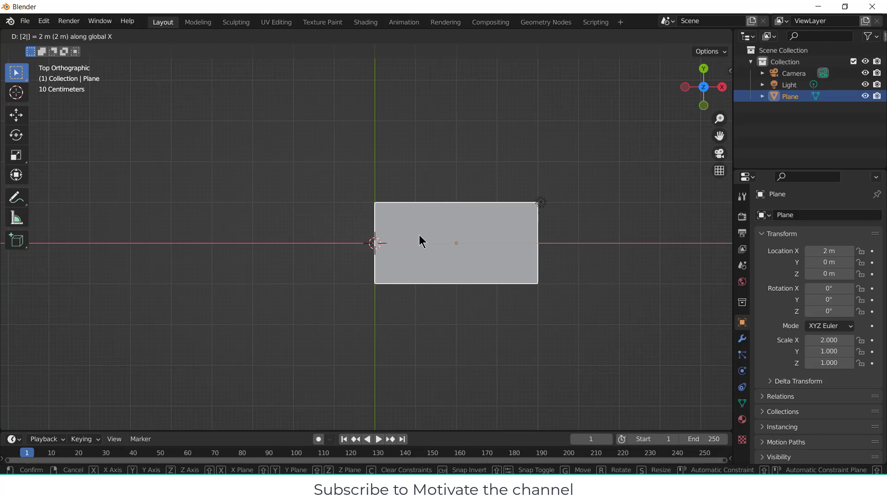
{"action": "key", "text": "Return"}
{"action": "middle_click_drag", "start_coordinate": [474, 232], "coordinate": [441, 129]}
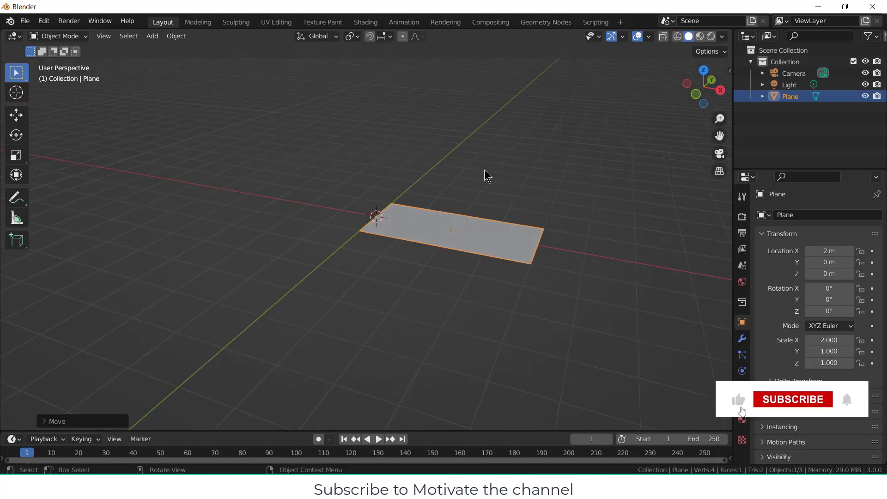
{"action": "key", "text": "r"}
{"action": "key", "text": "x"}
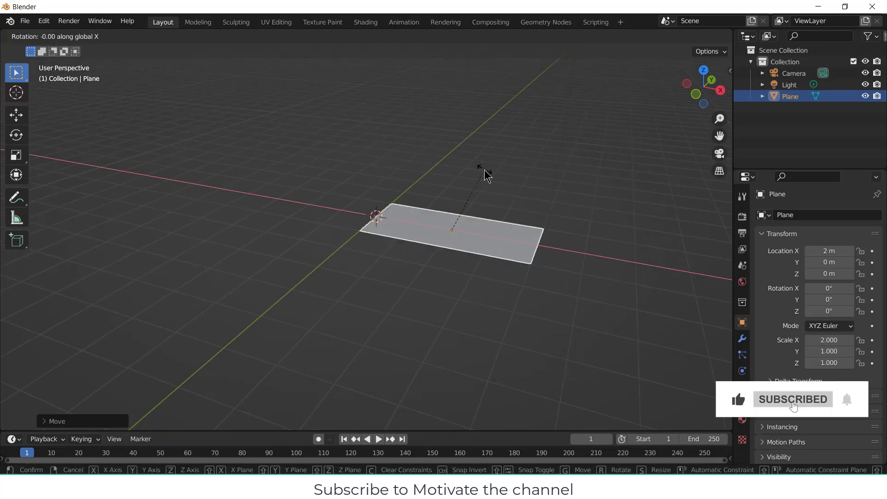
{"action": "left_click", "coordinate": [486, 174]}
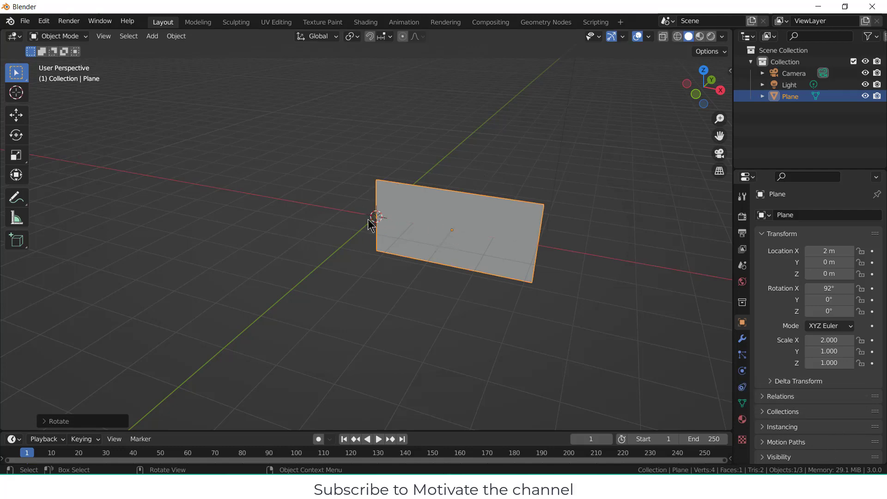
Step: Set the plane's origin to the 3D cursor at the world centre
{"action": "left_click", "coordinate": [176, 36]}
{"action": "mouse_move", "coordinate": [214, 67]}
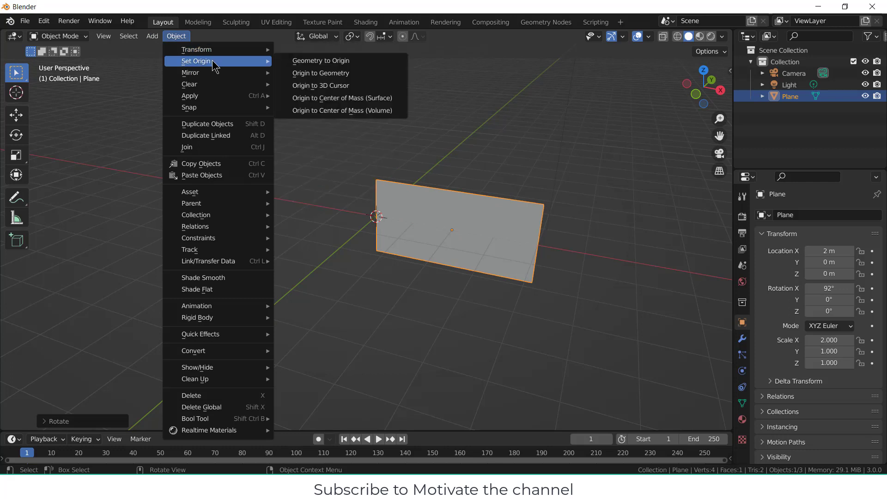
{"action": "left_click", "coordinate": [326, 87]}
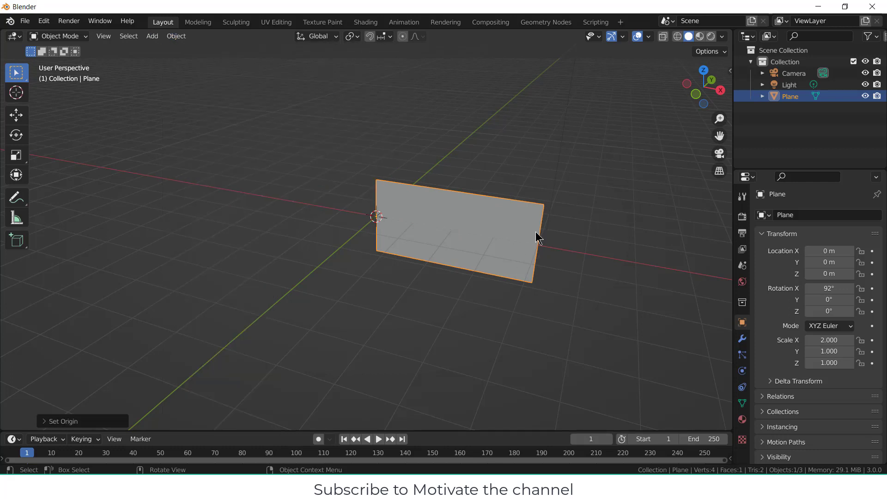
{"action": "left_click", "coordinate": [598, 235]}
{"action": "left_click", "coordinate": [503, 197]}
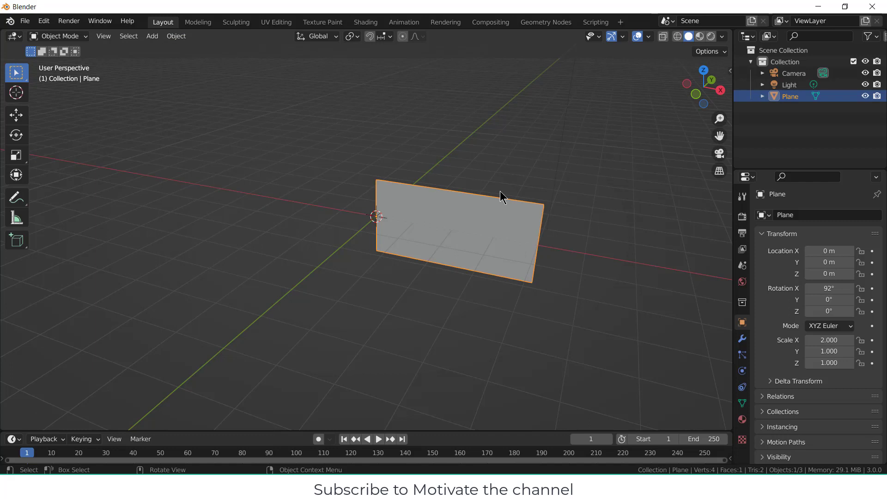
Step: Collapse the plane into a thin sliver by scaling Z to 0, then return to top view
{"action": "key", "text": "s"}
{"action": "key", "text": "z"}
{"action": "key", "text": "0"}
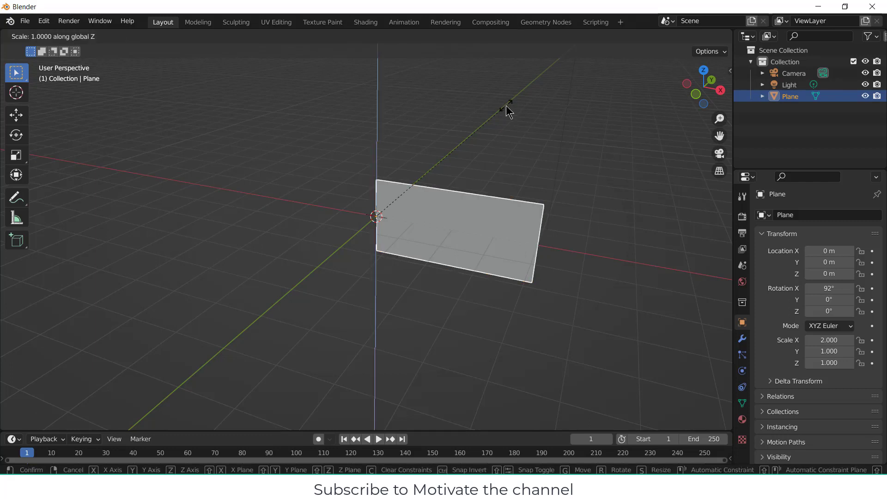
{"action": "key", "text": "Return"}
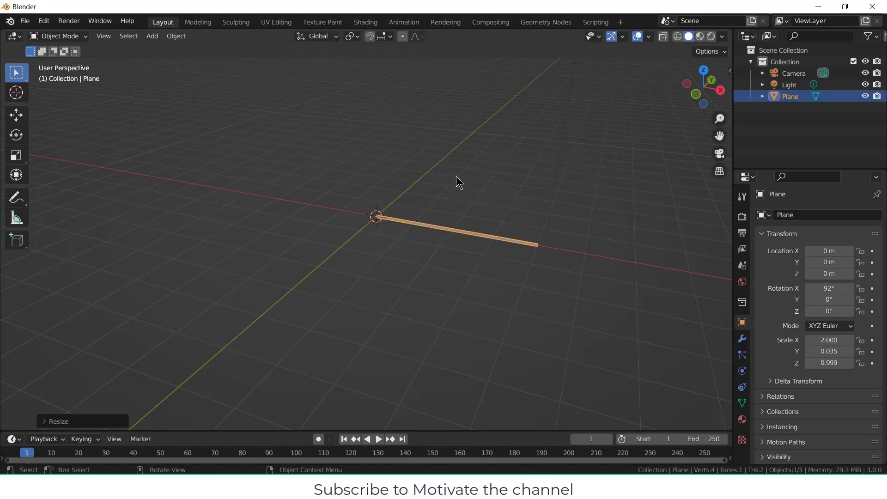
{"action": "left_click", "coordinate": [530, 217]}
{"action": "middle_click_drag", "start_coordinate": [526, 216], "coordinate": [463, 216]}
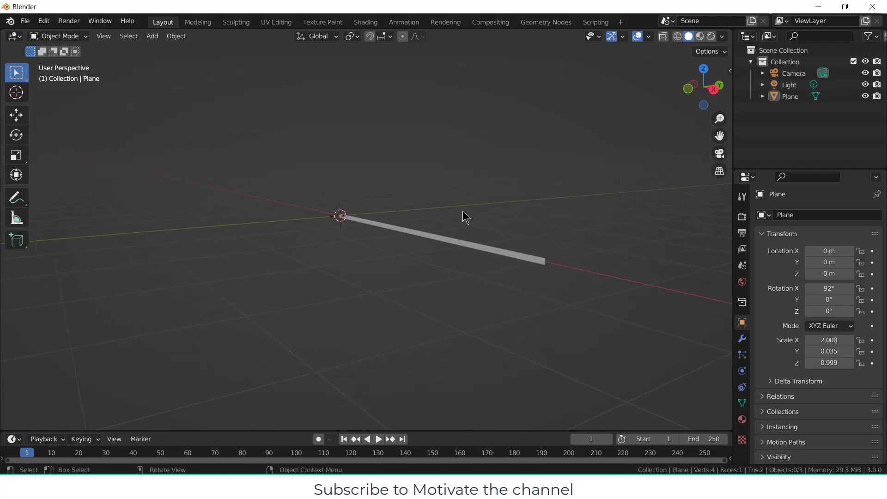
{"action": "left_click", "coordinate": [487, 250]}
{"action": "type", "text": "sz"}
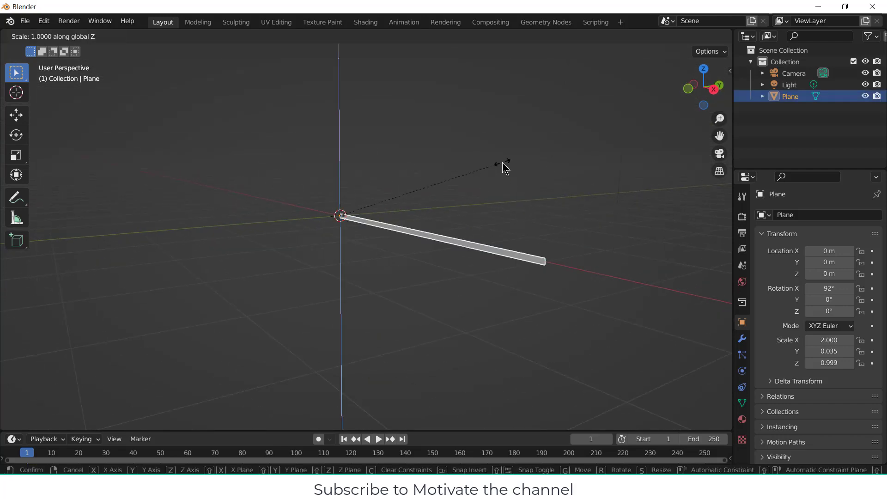
{"action": "type", "text": "0"}
{"action": "key", "text": "Return"}
{"action": "left_click", "coordinate": [514, 213]}
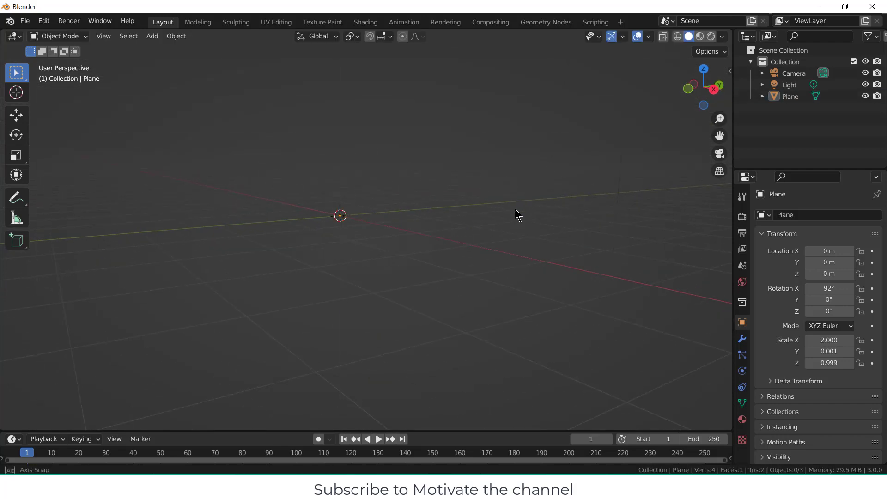
{"action": "middle_click_drag", "start_coordinate": [514, 213], "coordinate": [577, 261]}
{"action": "key", "text": "KP_7"}
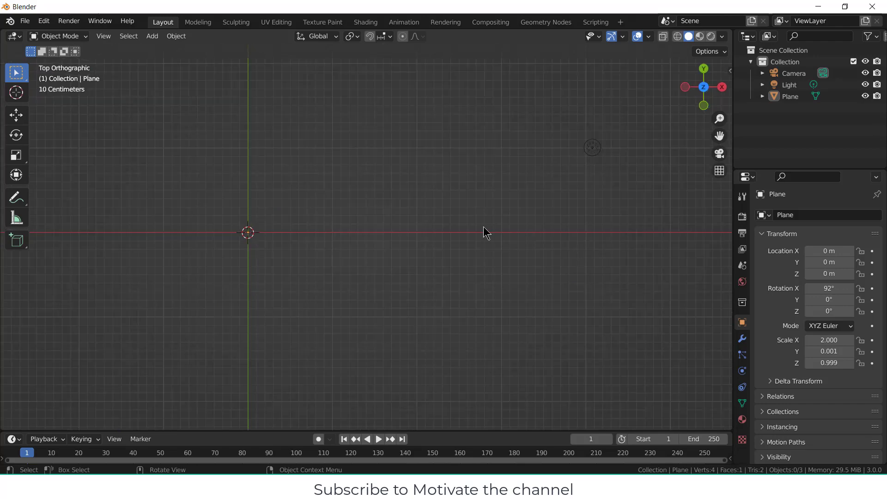
Step: Add a Screw modifier to Plane with Axis set to Y, then return to top view
{"action": "left_click", "coordinate": [797, 98]}
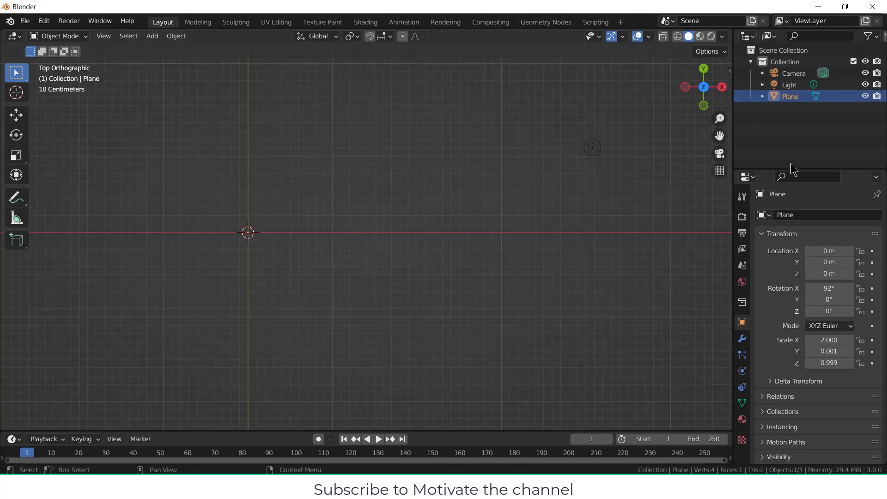
{"action": "left_click", "coordinate": [742, 339]}
{"action": "left_click", "coordinate": [812, 215]}
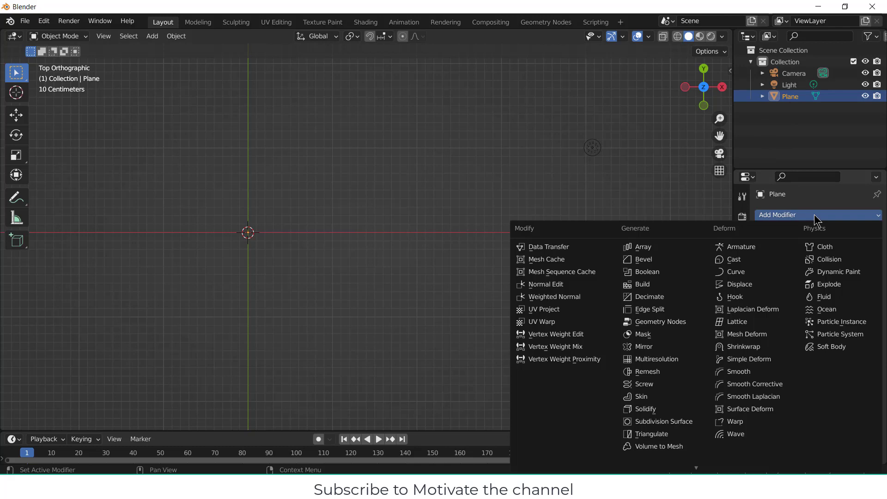
{"action": "left_click", "coordinate": [673, 384]}
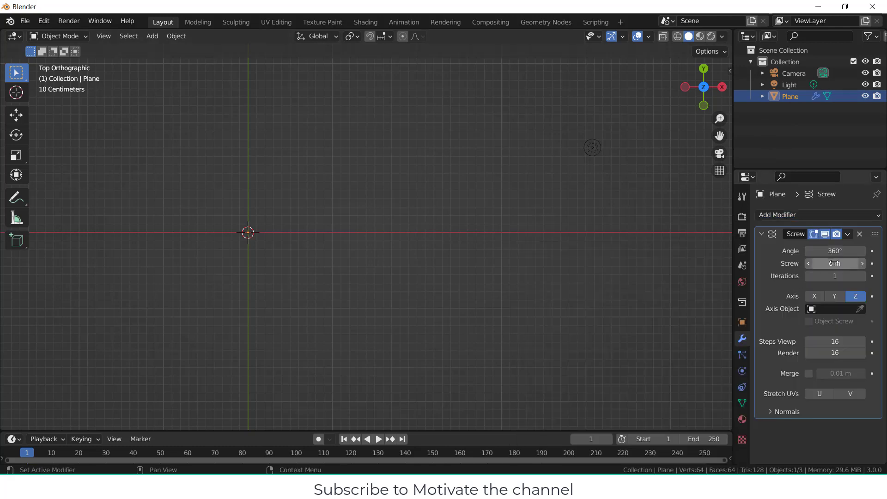
{"action": "left_click", "coordinate": [834, 297]}
{"action": "scroll", "coordinate": [532, 269], "scroll_direction": "down", "scroll_amount": 3}
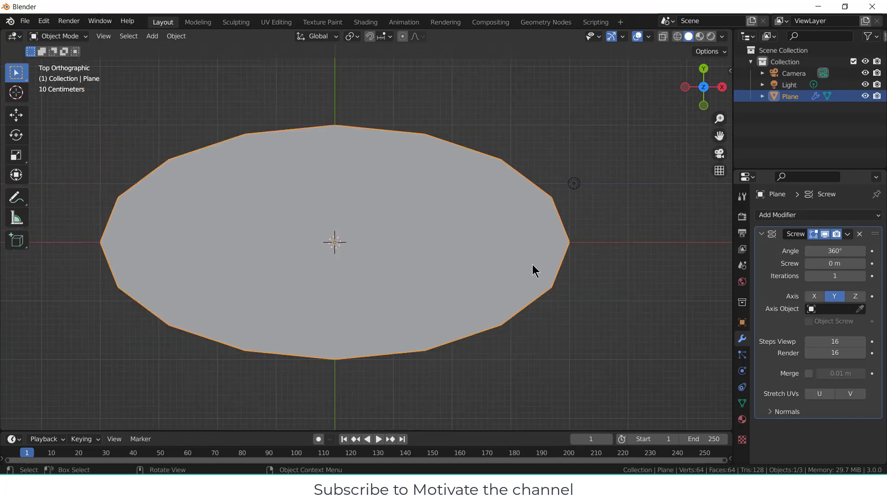
{"action": "middle_click_drag", "start_coordinate": [531, 267], "coordinate": [391, 163]}
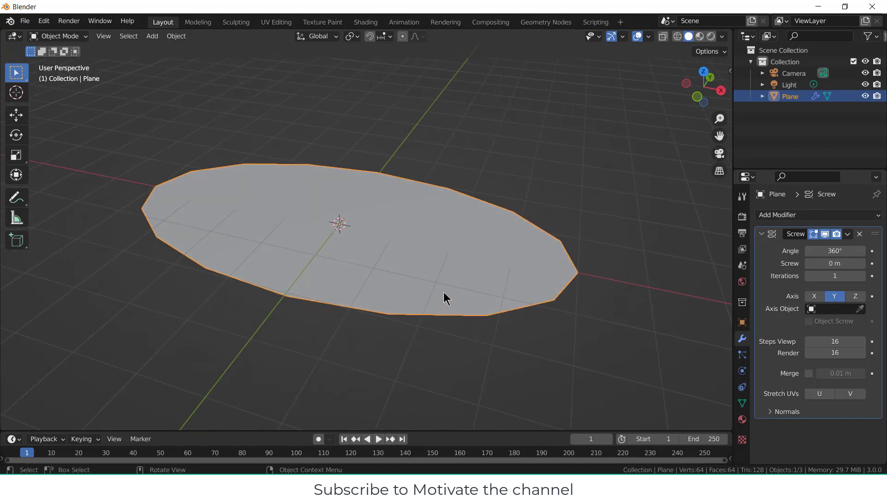
{"action": "key", "text": "KP_7"}
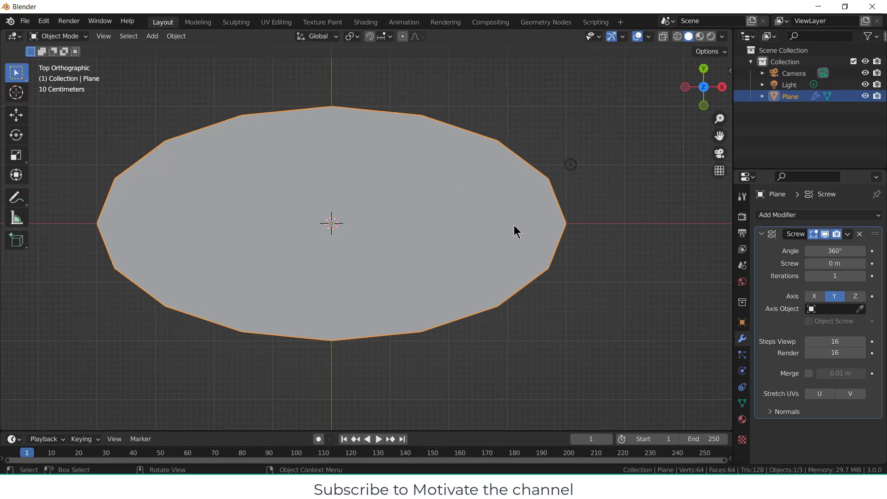
Step: Apply the plane's scale with Ctrl+A
{"action": "key", "text": "ctrl+a"}
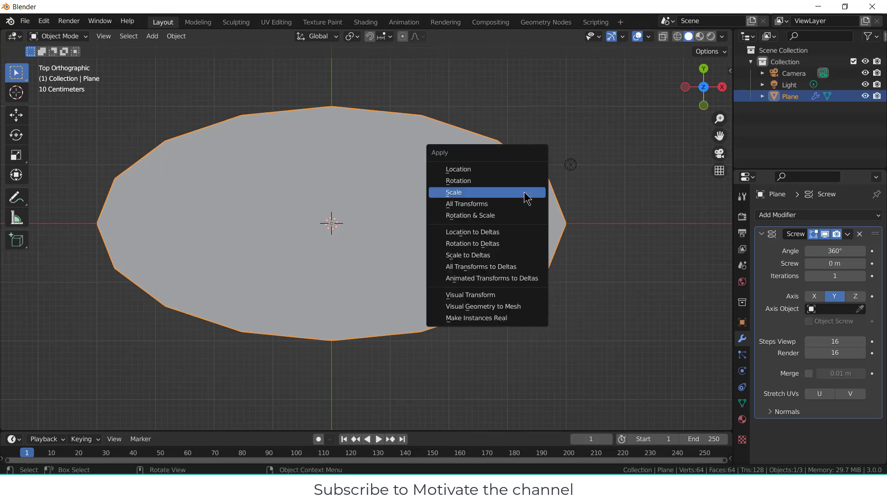
{"action": "left_click", "coordinate": [527, 198]}
{"action": "scroll", "coordinate": [542, 226], "scroll_direction": "down", "scroll_amount": 3}
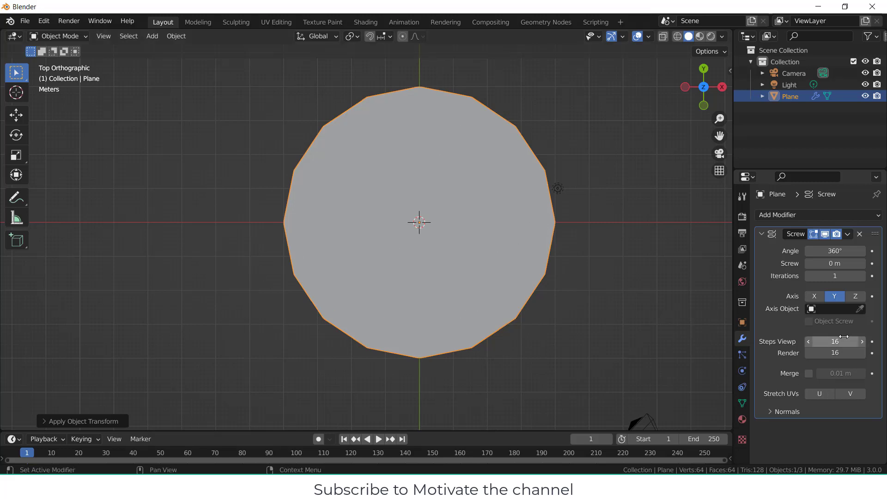
Step: Set the Screw modifier's viewport and render steps to 64, then tilt into perspective
{"action": "left_click", "coordinate": [835, 341]}
{"action": "type", "text": "64+"}
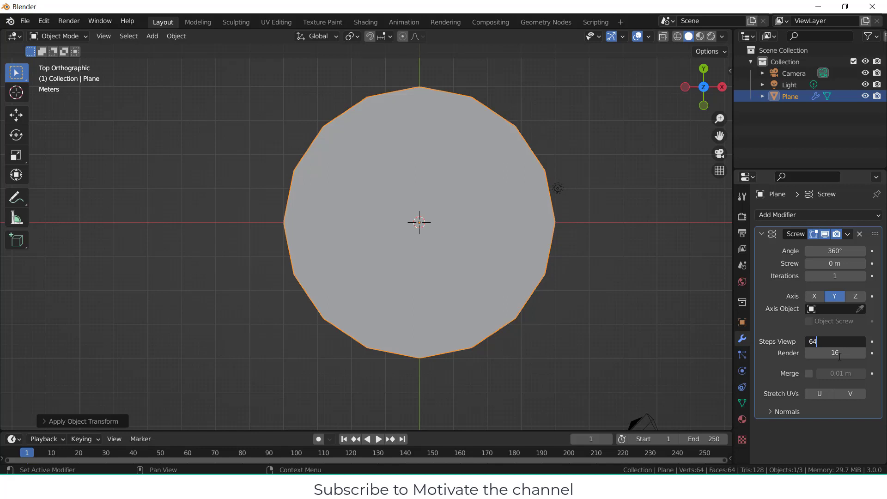
{"action": "key", "text": "Return"}
{"action": "left_click", "coordinate": [840, 354]}
{"action": "type", "text": "64"}
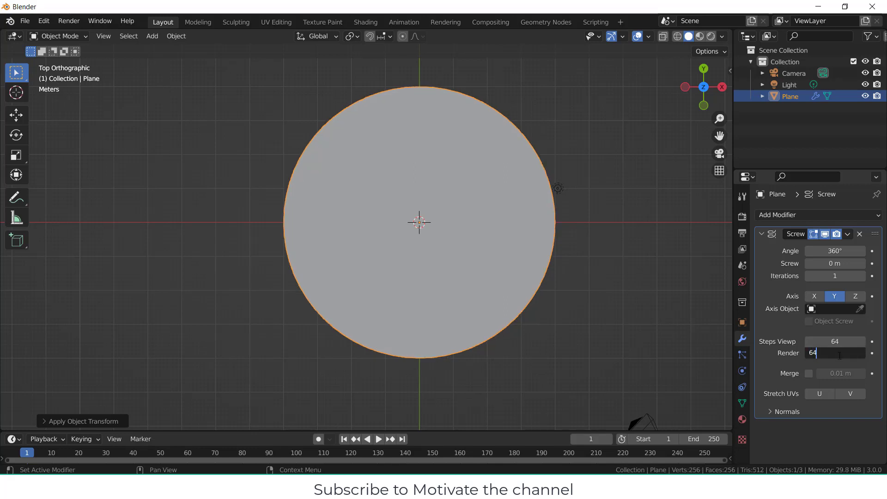
{"action": "key", "text": "Return"}
{"action": "left_click", "coordinate": [626, 324]}
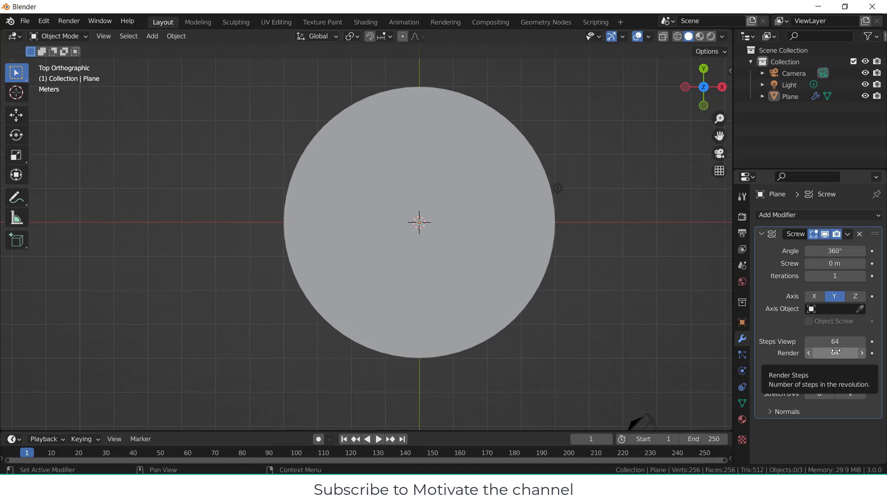
{"action": "middle_click_drag", "start_coordinate": [620, 268], "coordinate": [542, 291]}
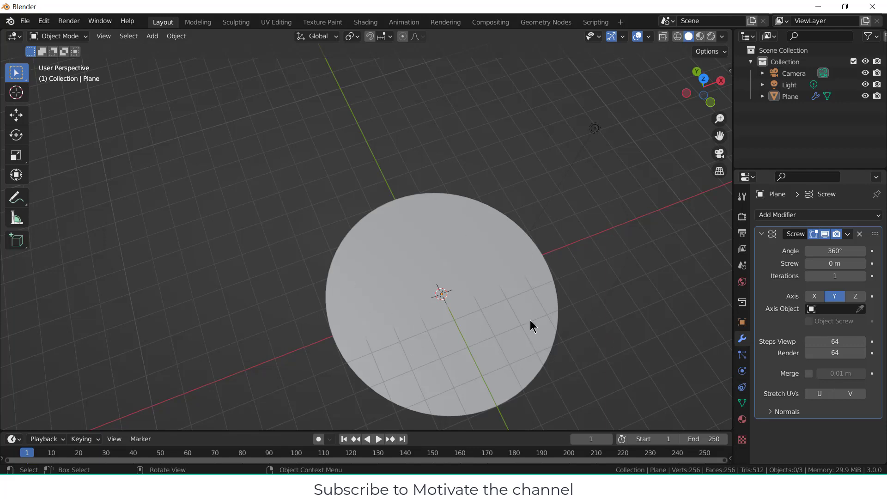
Step: Reduce the disc's Screw angle to 100° and enlarge the timeline area
{"action": "middle_click_drag", "start_coordinate": [582, 384], "coordinate": [557, 383]}
{"action": "scroll", "coordinate": [559, 276], "scroll_direction": "up", "scroll_amount": 3}
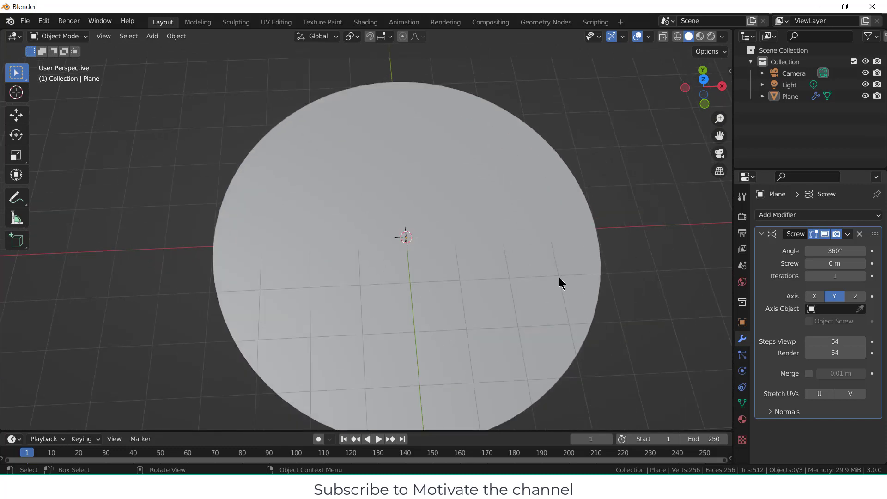
{"action": "scroll", "coordinate": [552, 242], "scroll_direction": "down", "scroll_amount": 2}
{"action": "left_click", "coordinate": [527, 224]}
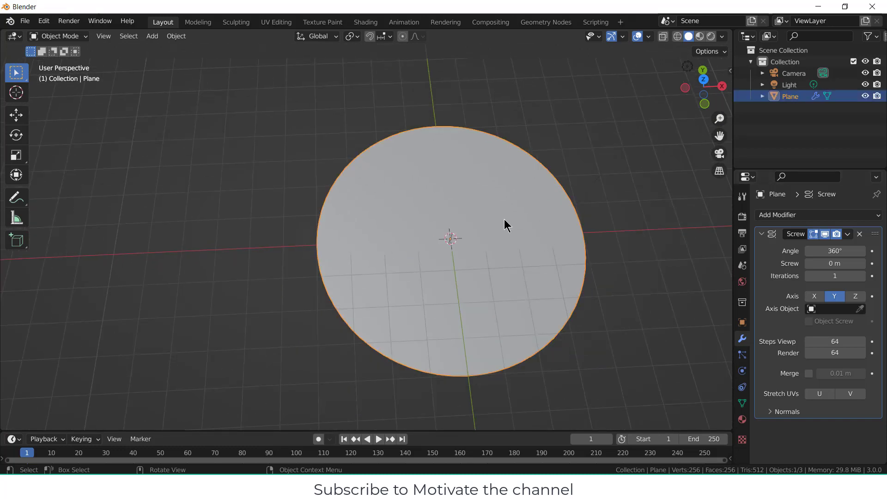
{"action": "left_click_drag", "start_coordinate": [834, 251], "coordinate": [792, 251]}
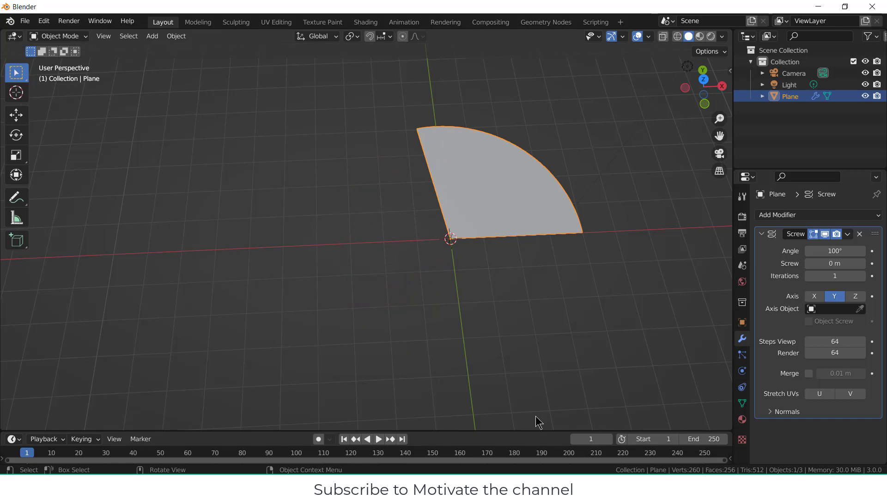
{"action": "left_click_drag", "start_coordinate": [480, 431], "coordinate": [462, 336]}
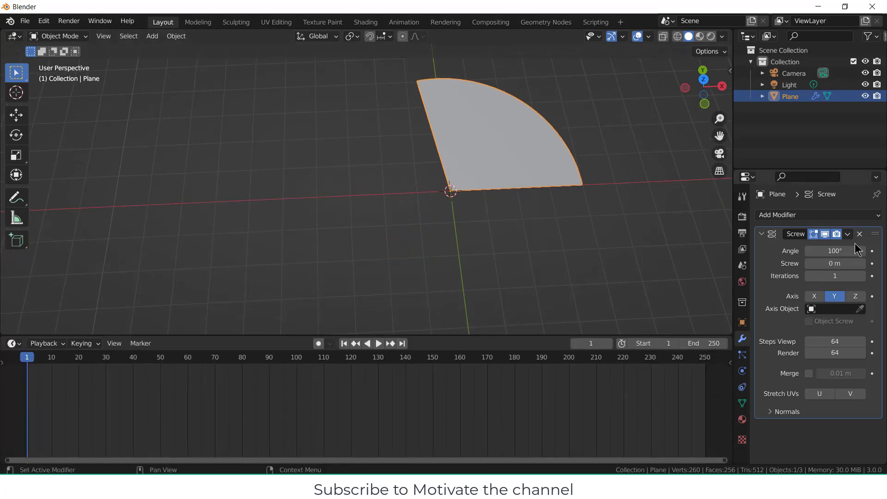
Step: Set the Screw angle to 0° and keyframe it at frame 1
{"action": "left_click", "coordinate": [842, 251]}
{"action": "type", "text": "0"}
{"action": "key", "text": "Return"}
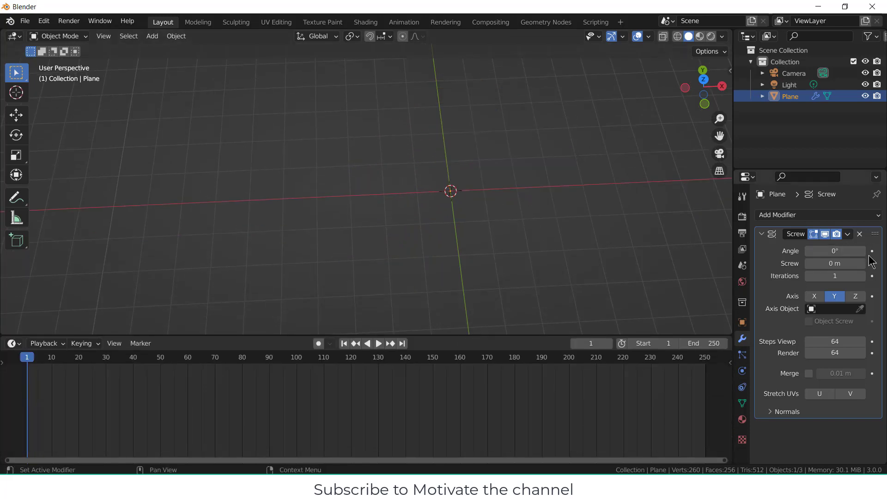
{"action": "left_click", "coordinate": [872, 251]}
Step: At frame 50, set the Screw angle to 270° and keyframe it
{"action": "left_click", "coordinate": [160, 358]}
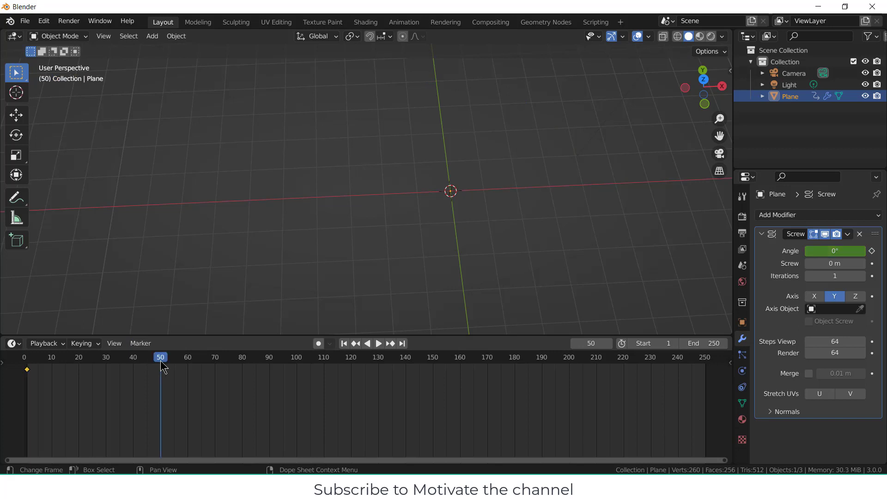
{"action": "left_click", "coordinate": [832, 251]}
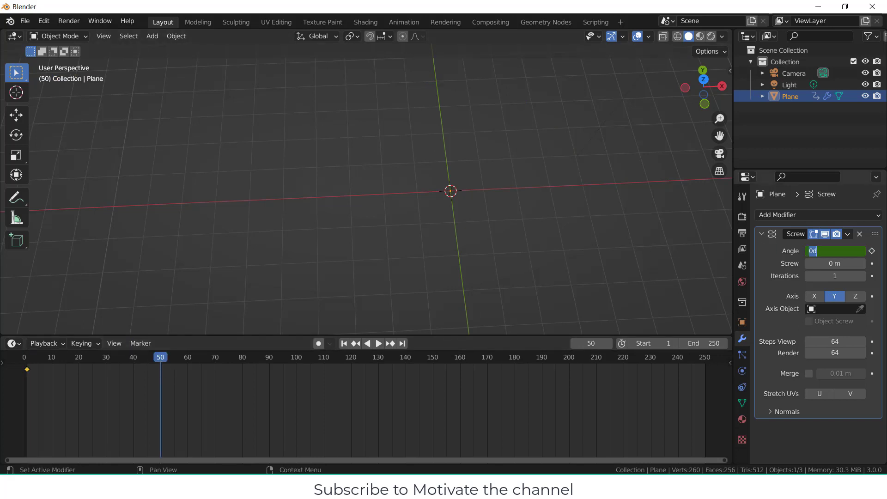
{"action": "type", "text": "270"}
{"action": "key", "text": "Return"}
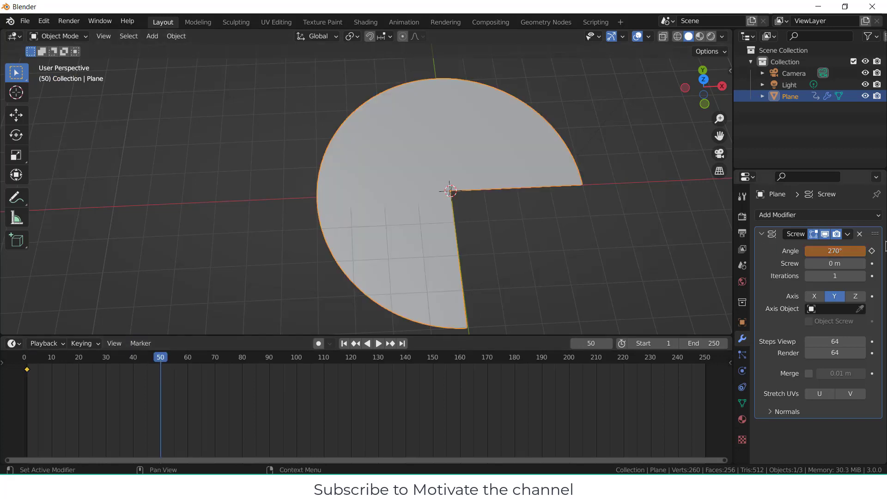
{"action": "left_click", "coordinate": [872, 251]}
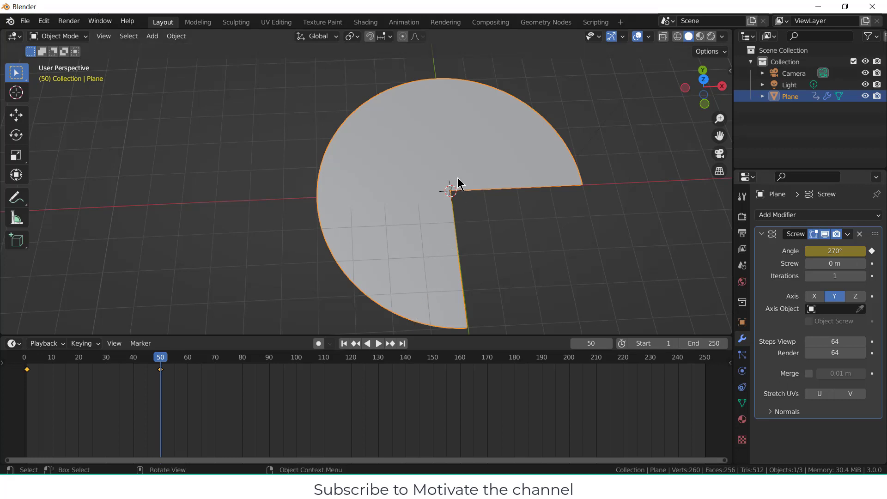
Step: Duplicate the disc just below the original and shift its angle keyframes 50 frames later
{"action": "middle_click_drag", "start_coordinate": [487, 257], "coordinate": [476, 208]}
{"action": "key", "text": "shift+d"}
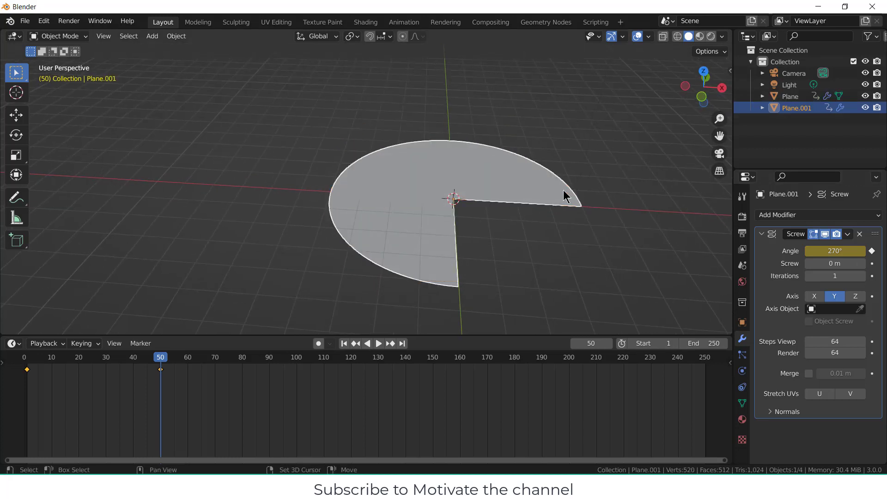
{"action": "key", "text": "z"}
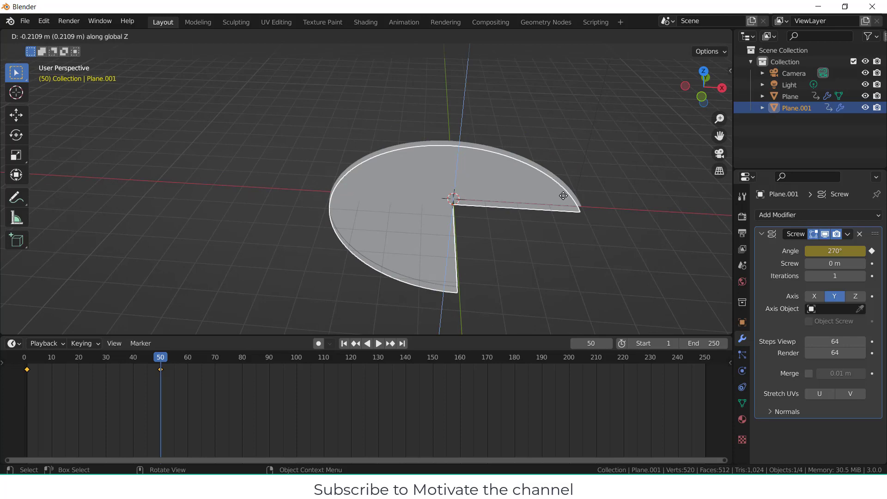
{"action": "left_click", "coordinate": [564, 197]}
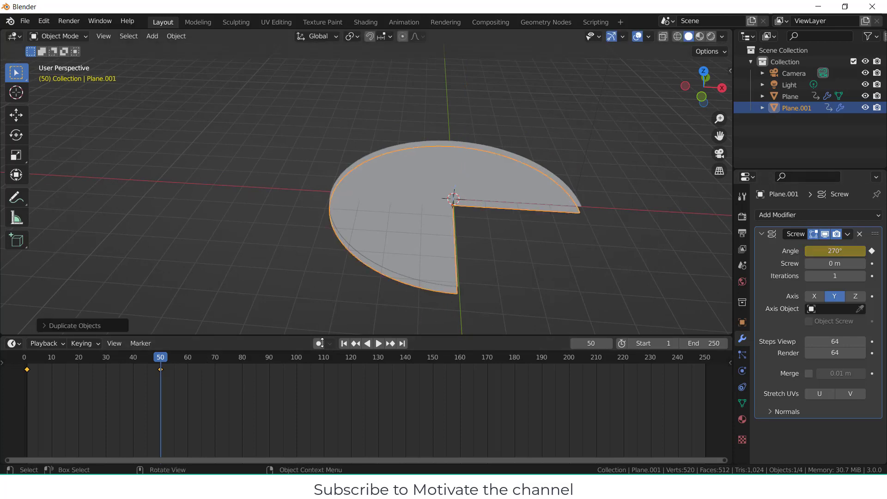
{"action": "left_click_drag", "start_coordinate": [28, 371], "coordinate": [294, 370]}
Step: Set the duplicate's Screw angle to 240° and keyframe it at frame 50
{"action": "double_click", "coordinate": [835, 251]}
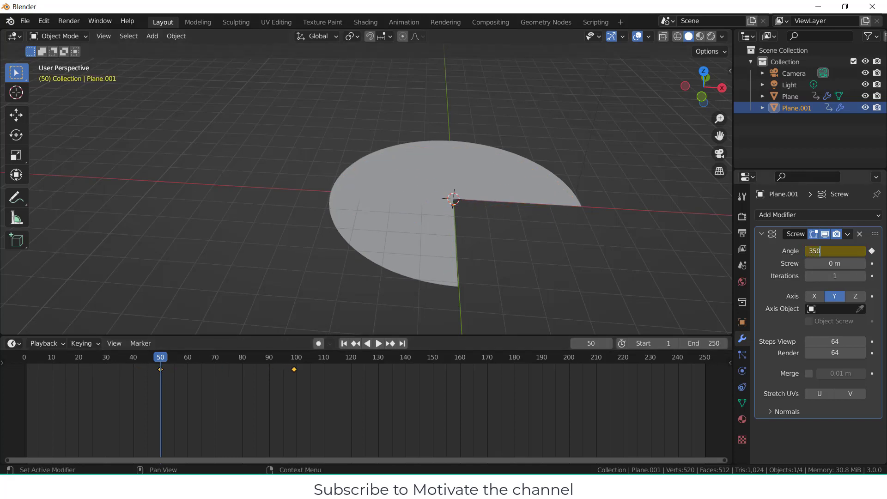
{"action": "type", "text": "35"}
{"action": "key", "text": "BackSpace"}
{"action": "key", "text": "BackSpace"}
{"action": "type", "text": "240"}
{"action": "key", "text": "Return"}
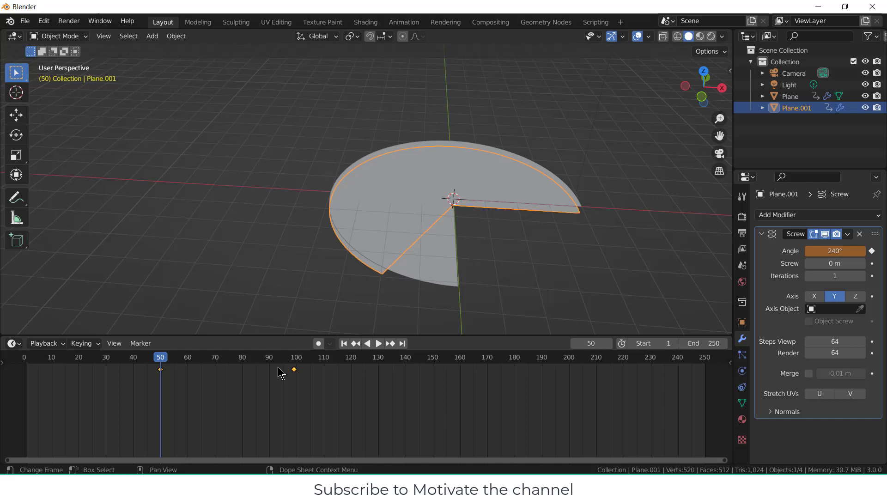
{"action": "mouse_move", "coordinate": [163, 362]}
{"action": "left_mouse_down"}
{"action": "mouse_move", "coordinate": [294, 363]}
{"action": "mouse_move", "coordinate": [161, 371]}
{"action": "left_mouse_up"}
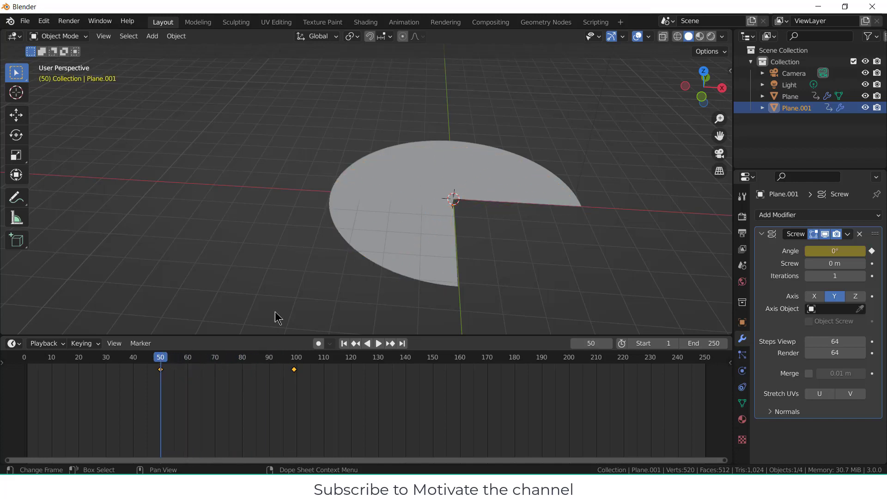
{"action": "left_click", "coordinate": [835, 251]}
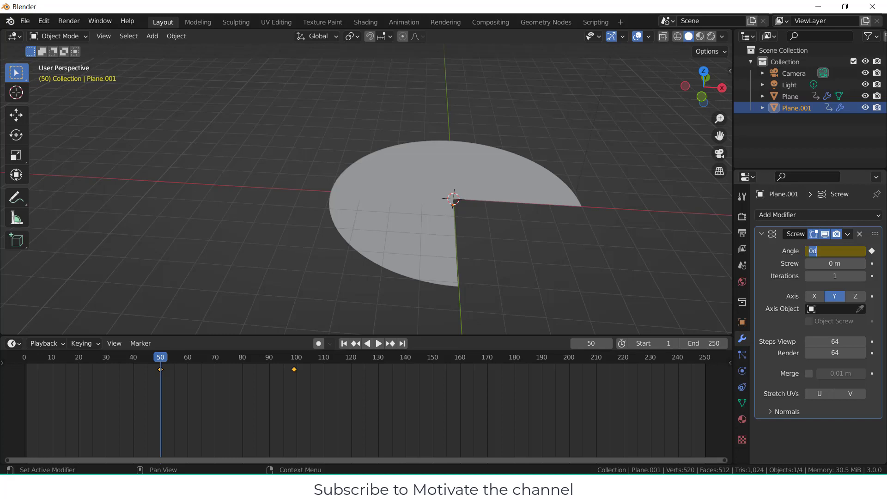
{"action": "key", "text": "Return"}
{"action": "left_click", "coordinate": [872, 251]}
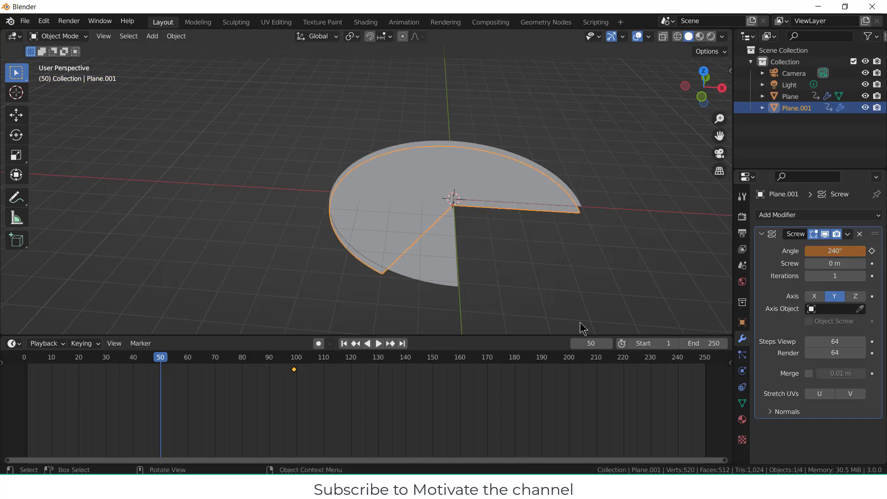
Step: At frame 99, set the duplicate's angle to 360° and keyframe it
{"action": "left_click", "coordinate": [295, 367]}
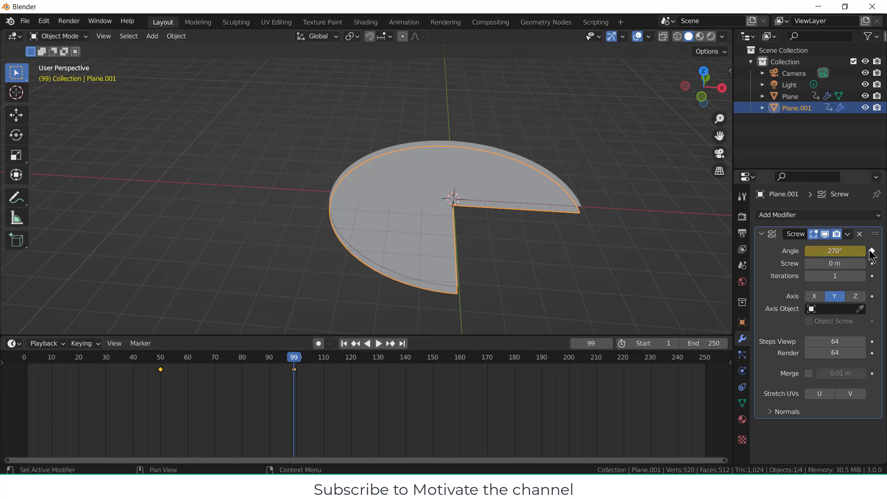
{"action": "left_click", "coordinate": [835, 251]}
{"action": "key", "text": "Return"}
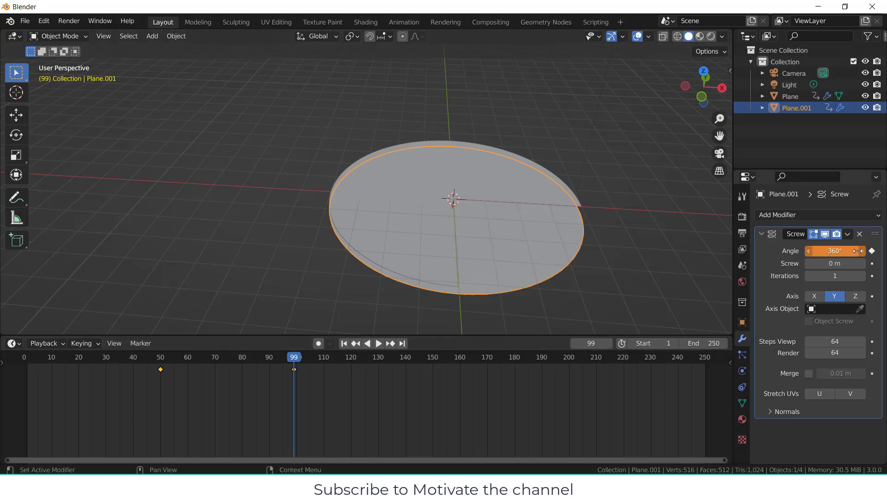
{"action": "left_click", "coordinate": [872, 251]}
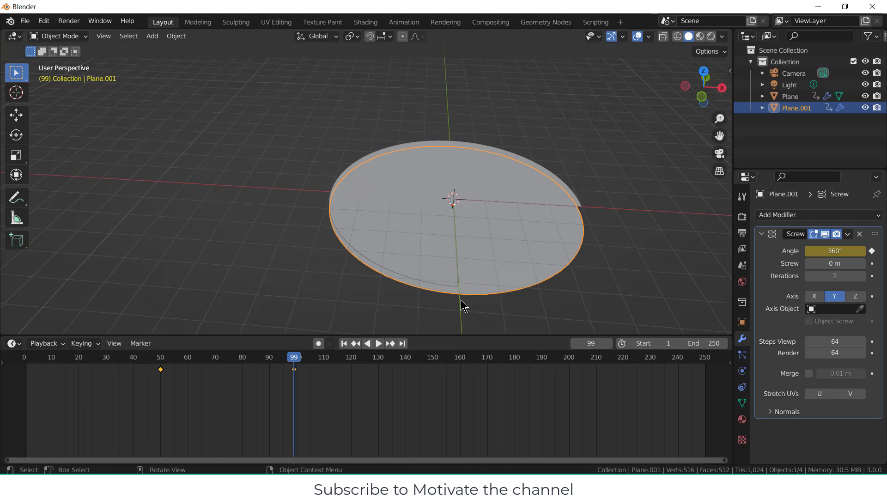
{"action": "left_click", "coordinate": [545, 309]}
Step: Give the original disc a new material with a red base colour
{"action": "left_click", "coordinate": [527, 188]}
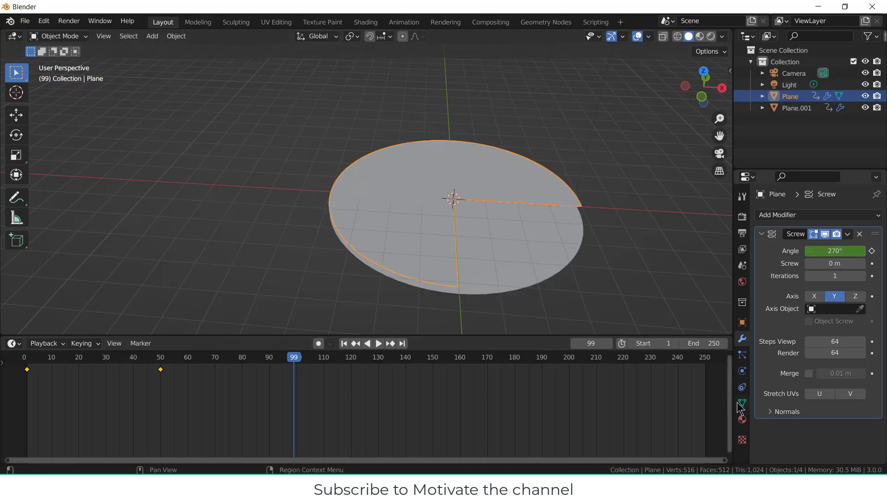
{"action": "left_click", "coordinate": [742, 419]}
{"action": "left_click", "coordinate": [821, 262]}
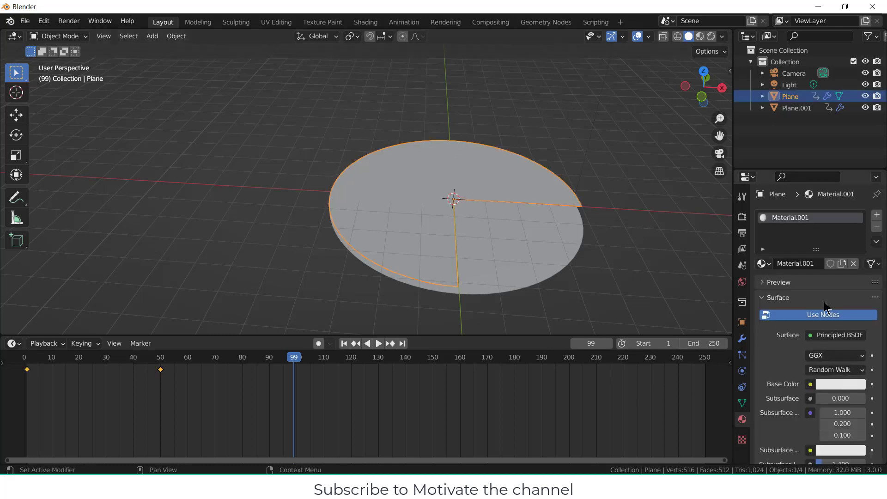
{"action": "left_click", "coordinate": [838, 384]}
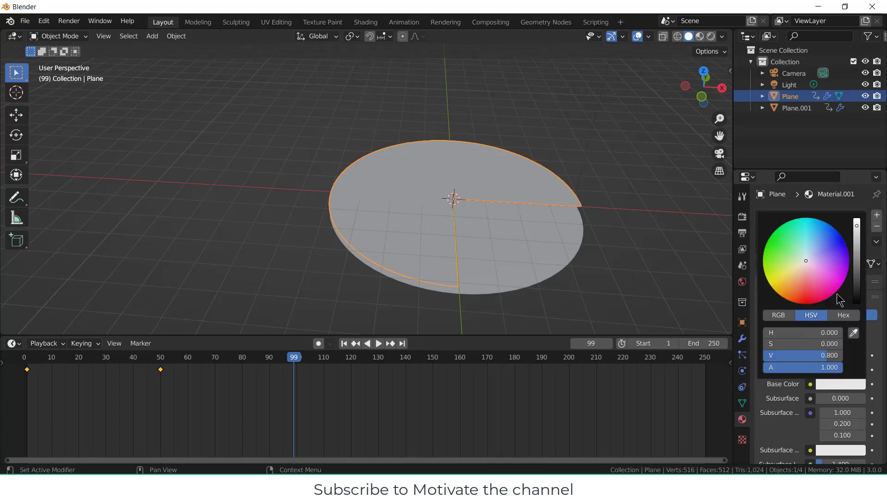
{"action": "left_click", "coordinate": [813, 289]}
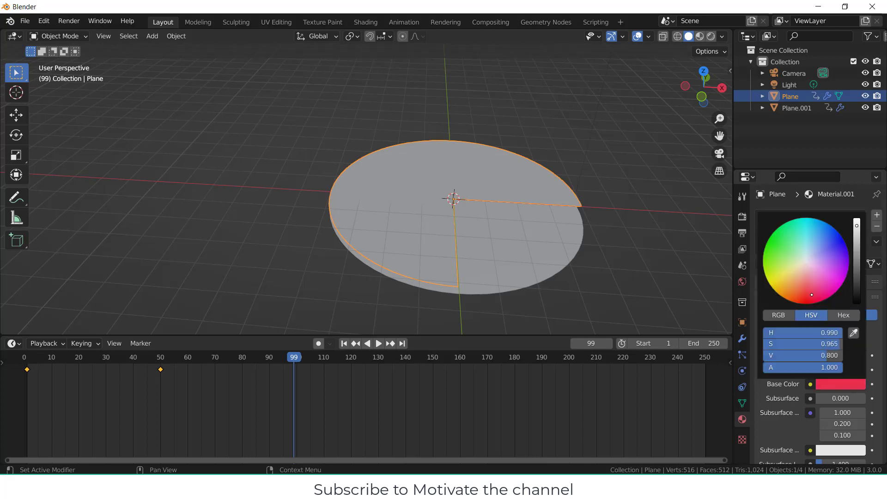
Step: Switch to Material Preview and give the duplicate a new yellow material, viewed from the top
{"action": "left_click", "coordinate": [700, 37]}
{"action": "left_click", "coordinate": [485, 253]}
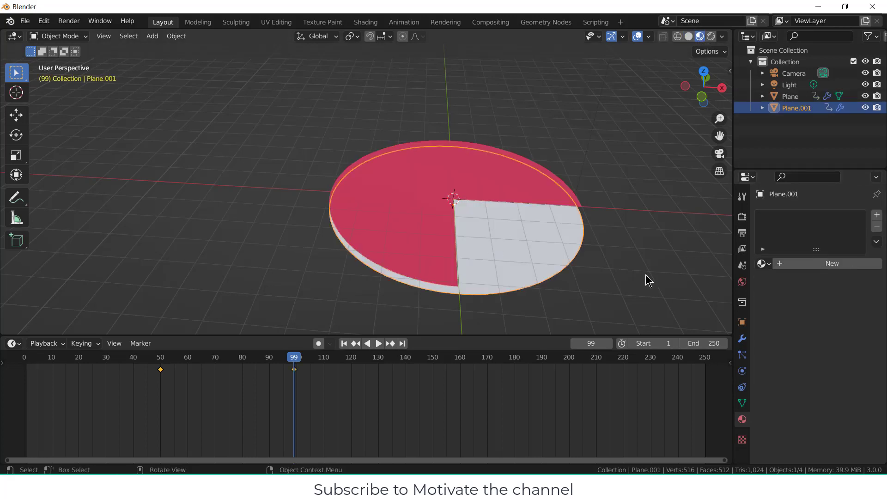
{"action": "left_click", "coordinate": [842, 262]}
{"action": "left_click", "coordinate": [840, 385]}
{"action": "left_click", "coordinate": [776, 285]}
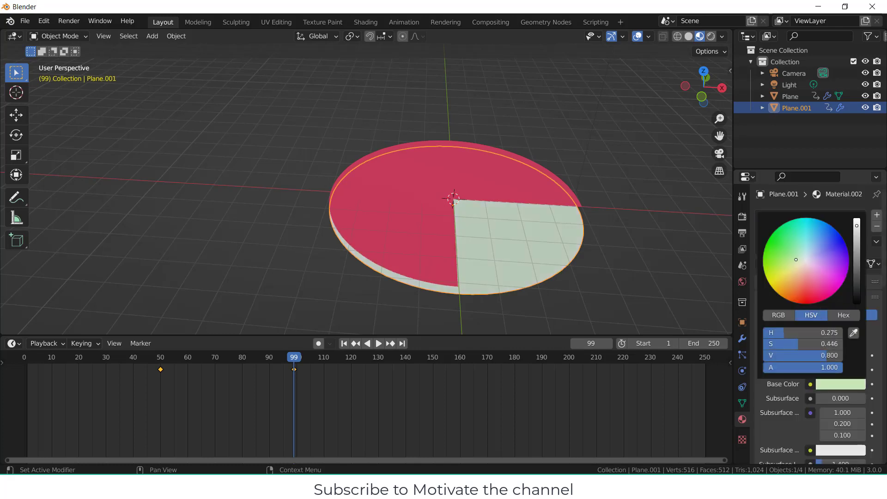
{"action": "left_click", "coordinate": [650, 283]}
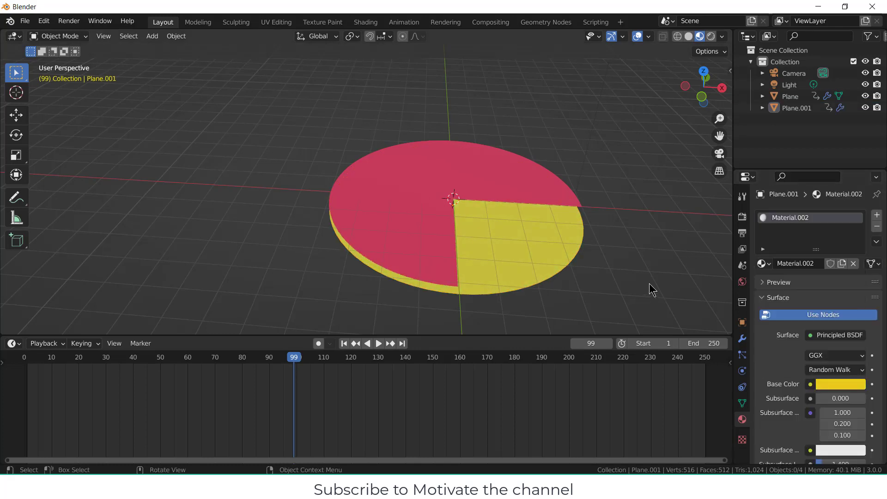
{"action": "key", "text": "KP_7"}
Step: Return to the first frame and set the animation's end frame to 100
{"action": "scroll", "coordinate": [595, 287], "scroll_direction": "down", "scroll_amount": 2}
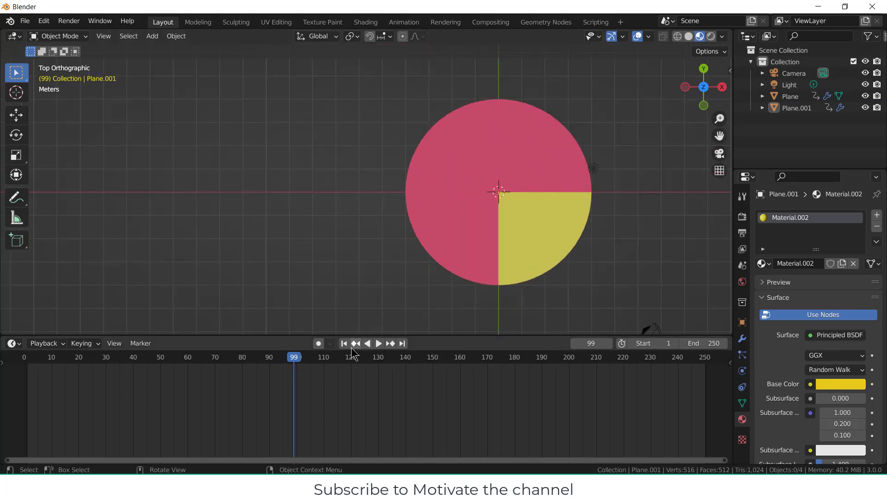
{"action": "left_click", "coordinate": [344, 343]}
{"action": "left_click", "coordinate": [703, 343]}
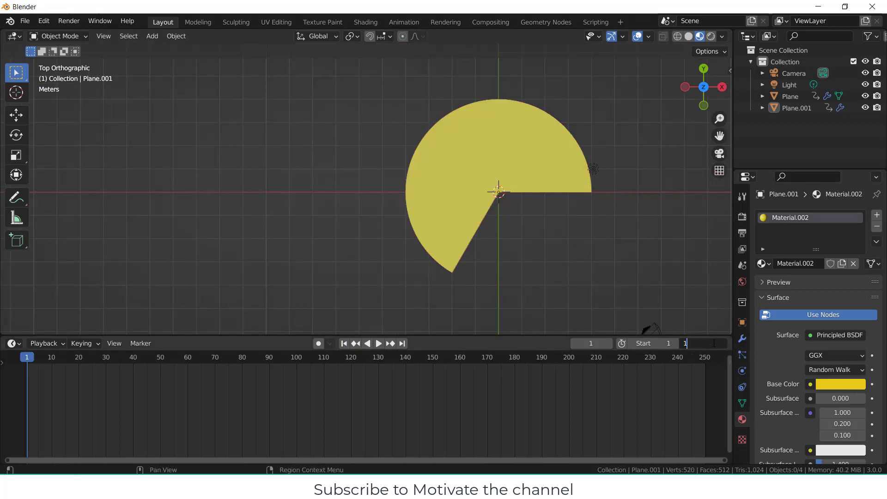
{"action": "type", "text": "00"}
{"action": "key", "text": "Return"}
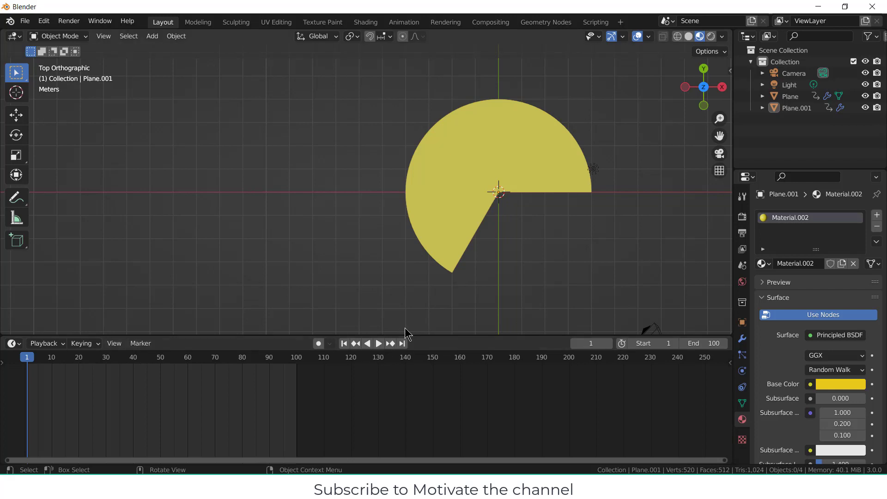
Step: Select Plane.001, scrub to preview yellow sweeping over red, then show its Screw modifier at frame 0
{"action": "left_click", "coordinate": [518, 181]}
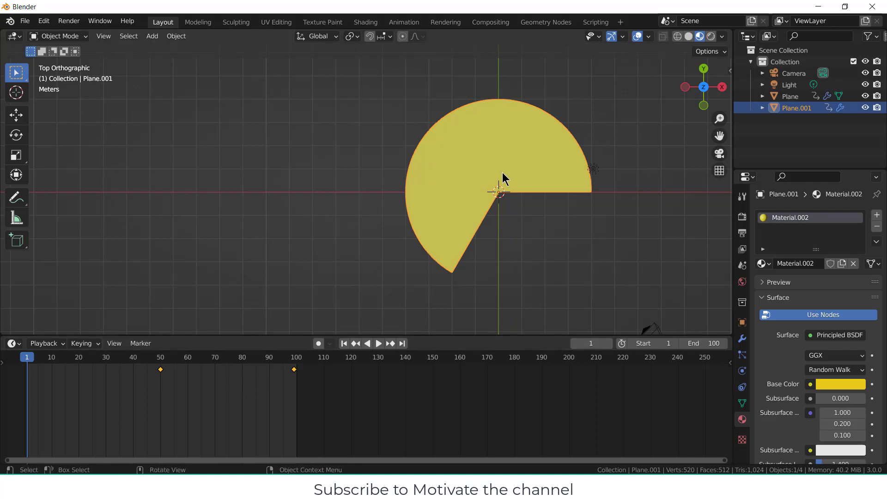
{"action": "left_click_drag", "start_coordinate": [39, 358], "coordinate": [7, 373]}
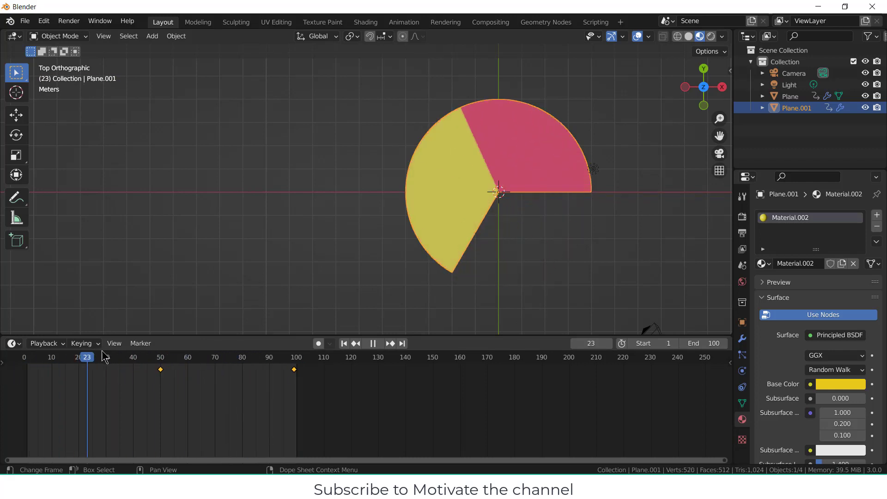
{"action": "left_click", "coordinate": [16, 357]}
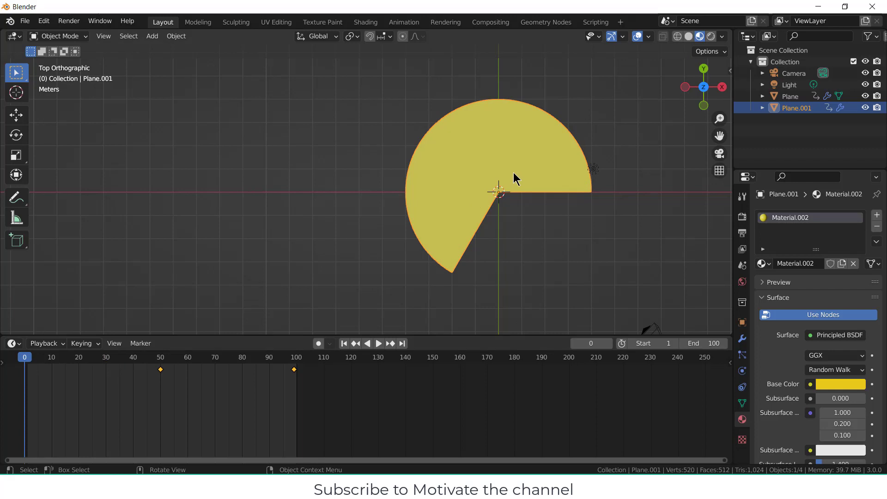
{"action": "left_click", "coordinate": [742, 339]}
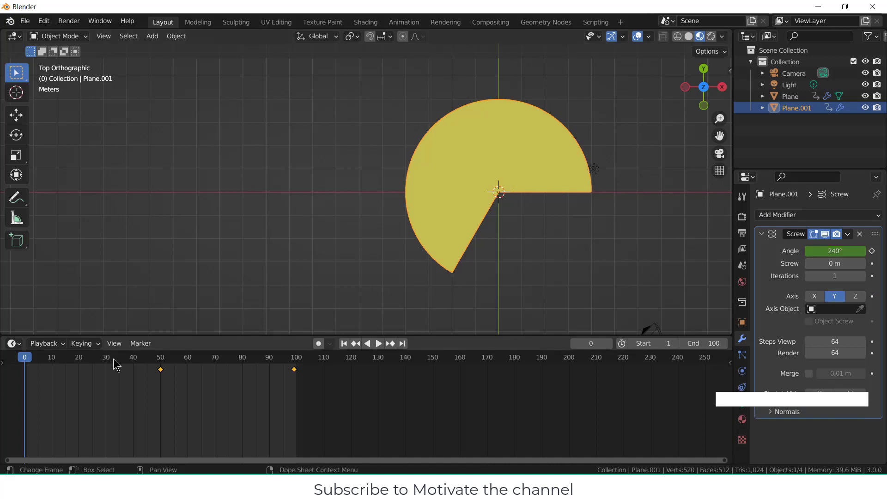
Step: At frame 50, hide the pink Plane and key Plane.001's Screw angle to 235° with 0 m offset
{"action": "key", "text": "space"}
{"action": "left_click_drag", "start_coordinate": [136, 352], "coordinate": [161, 351]}
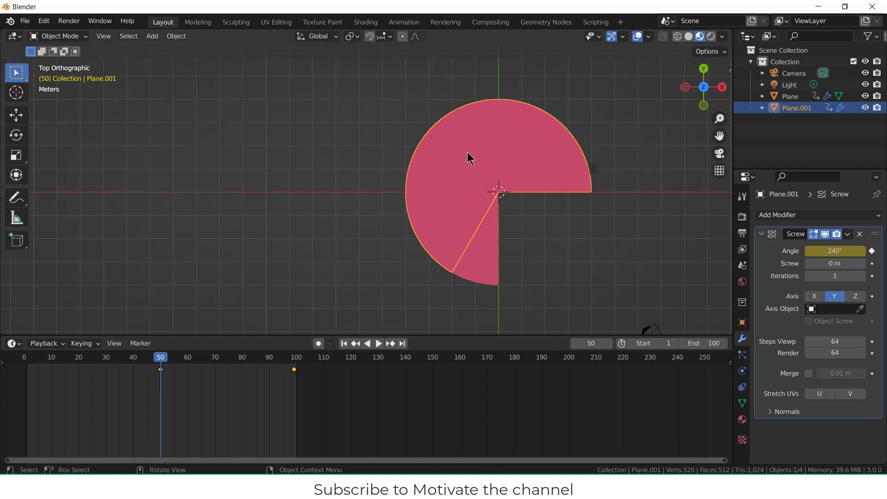
{"action": "left_click", "coordinate": [865, 96]}
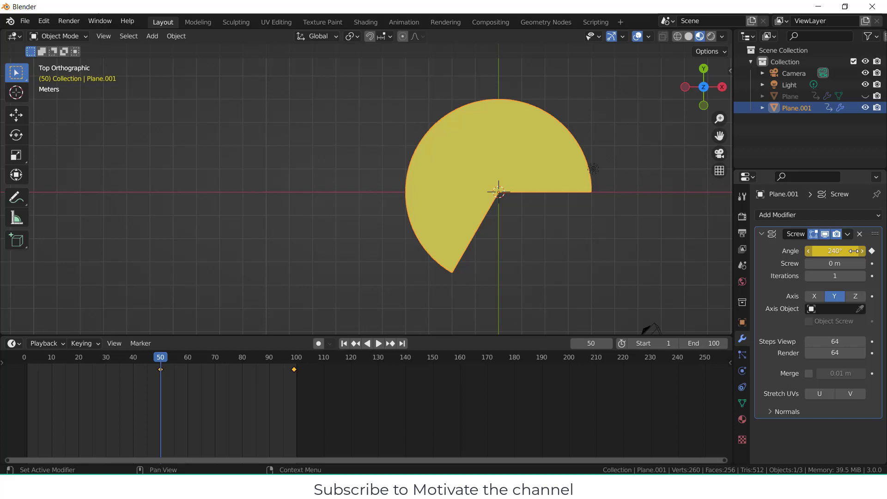
{"action": "mouse_move", "coordinate": [835, 251]}
{"action": "left_mouse_down"}
{"action": "mouse_move", "coordinate": [825, 263]}
{"action": "mouse_move", "coordinate": [790, 264]}
{"action": "left_mouse_up"}
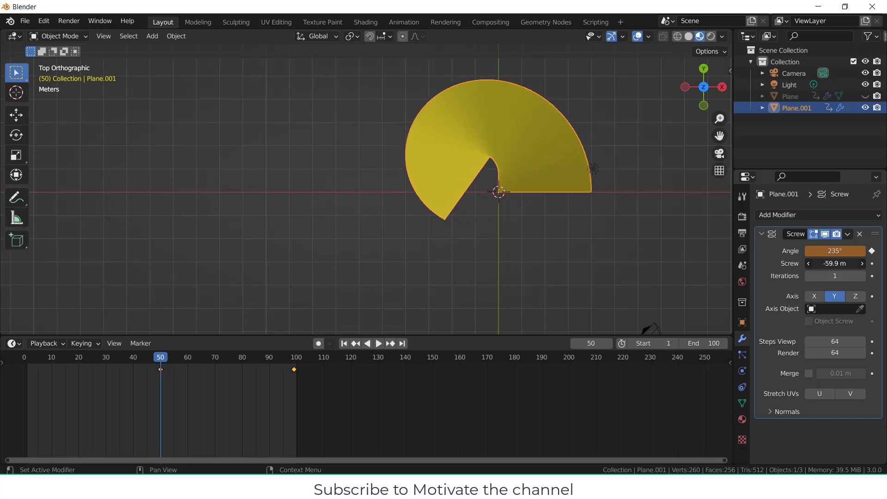
{"action": "key", "text": "Return"}
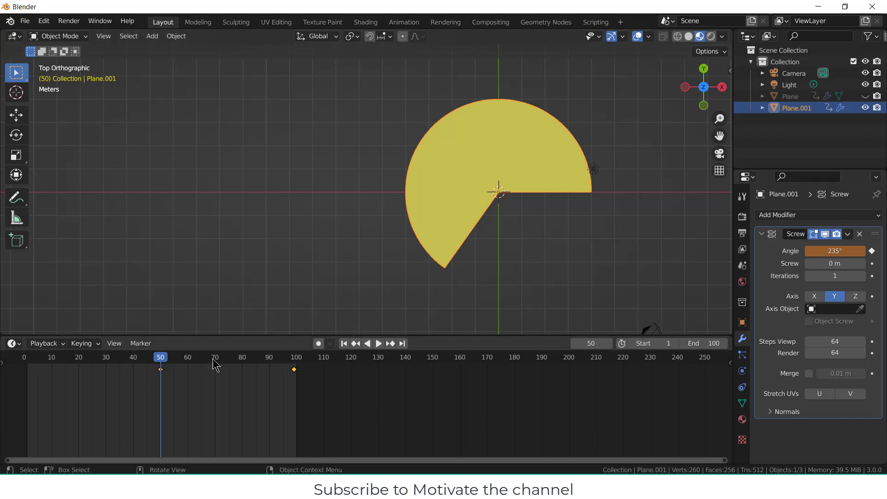
Step: Retime the Angle keys: 360° on the later key near frame 100, 0° at frame 1, then play
{"action": "left_click_drag", "start_coordinate": [162, 373], "coordinate": [29, 373]}
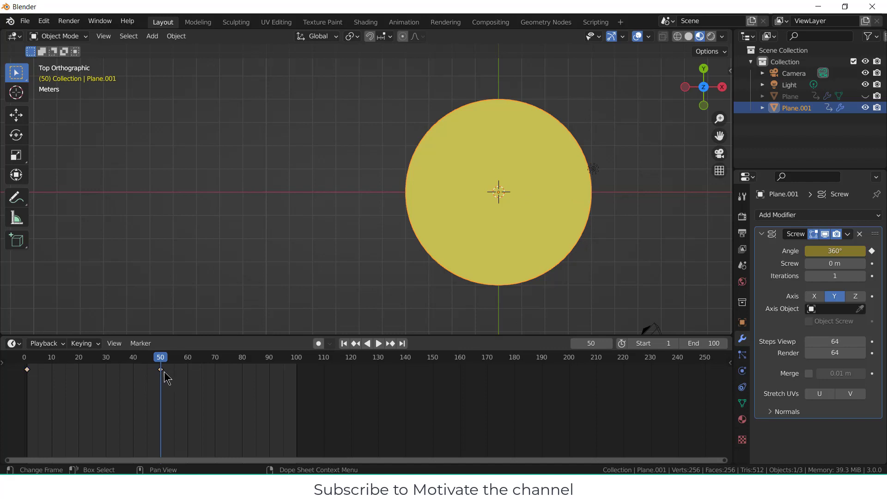
{"action": "left_click_drag", "start_coordinate": [163, 371], "coordinate": [296, 376]}
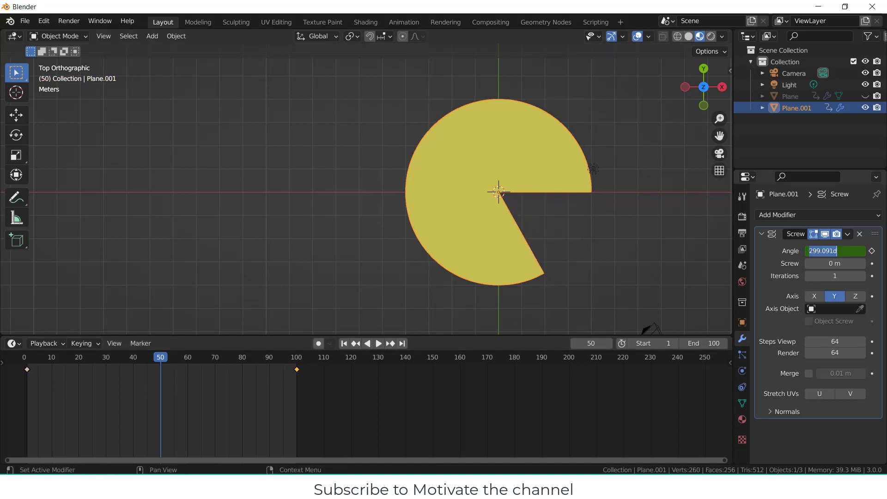
{"action": "key", "text": "Return"}
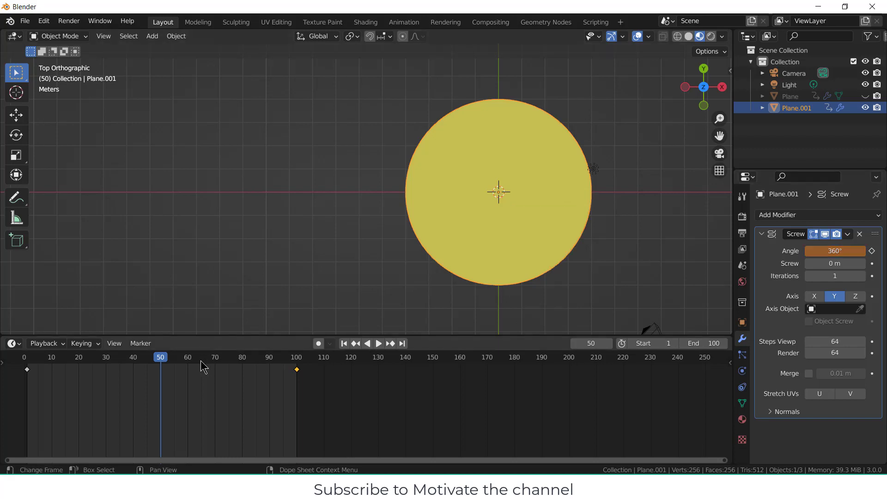
{"action": "left_click_drag", "start_coordinate": [172, 364], "coordinate": [27, 364]}
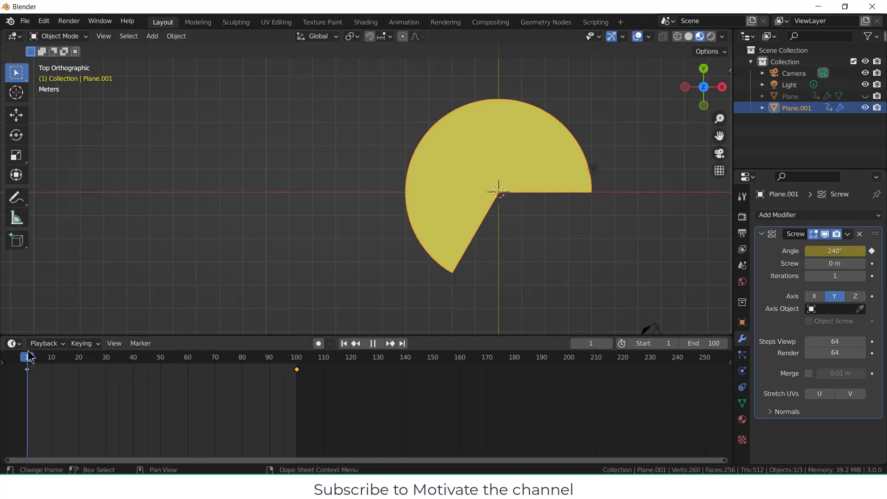
{"action": "key", "text": "Return"}
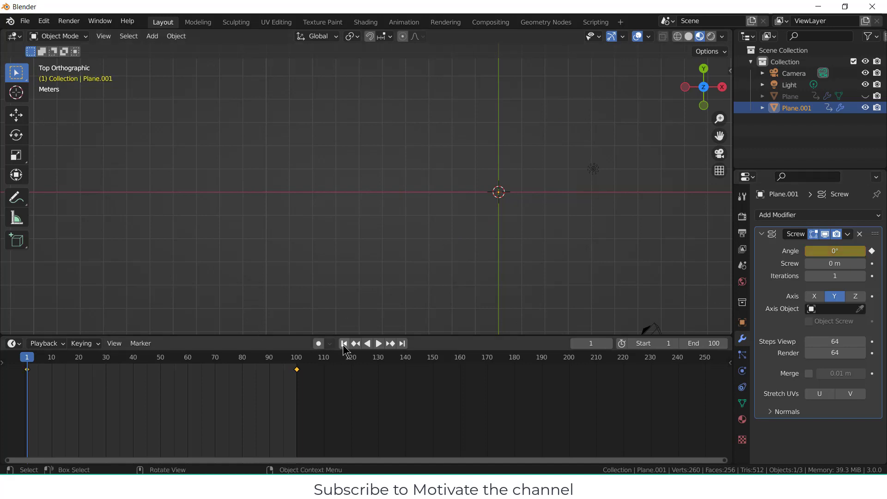
{"action": "left_click", "coordinate": [378, 343]}
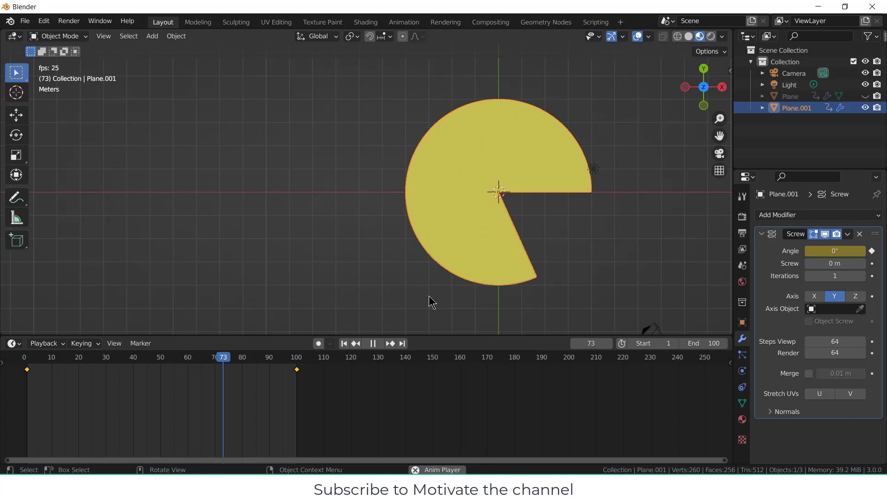
Step: Unhide the pink Plane, deselect everything and orbit to a perspective view of the discs
{"action": "left_click", "coordinate": [866, 96]}
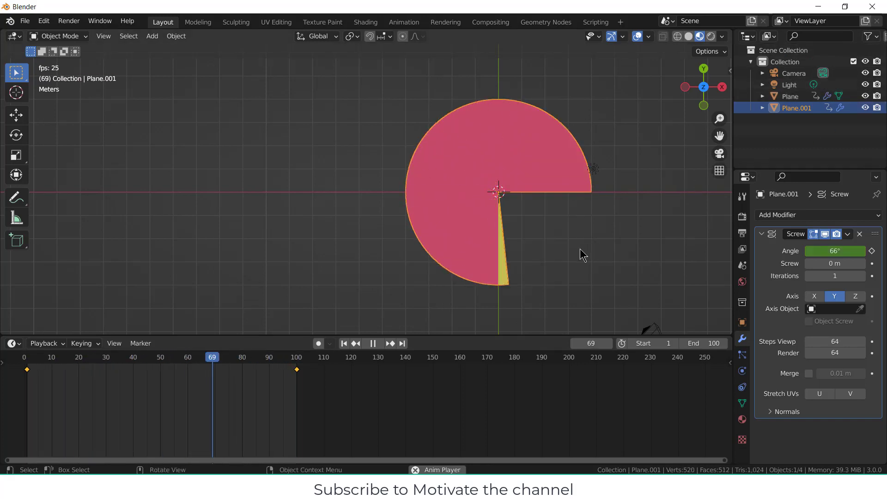
{"action": "left_click", "coordinate": [614, 277]}
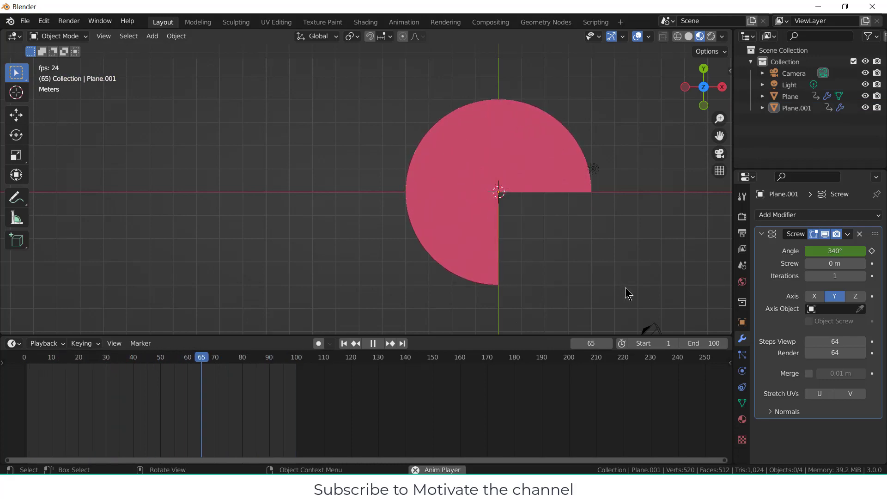
{"action": "middle_click_drag", "start_coordinate": [627, 293], "coordinate": [572, 166]}
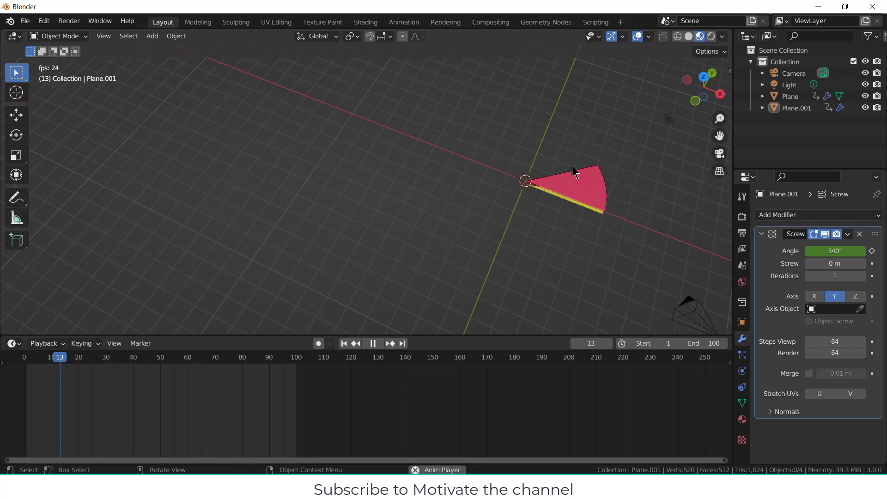
{"action": "scroll", "coordinate": [572, 166], "scroll_direction": "up", "scroll_amount": 2}
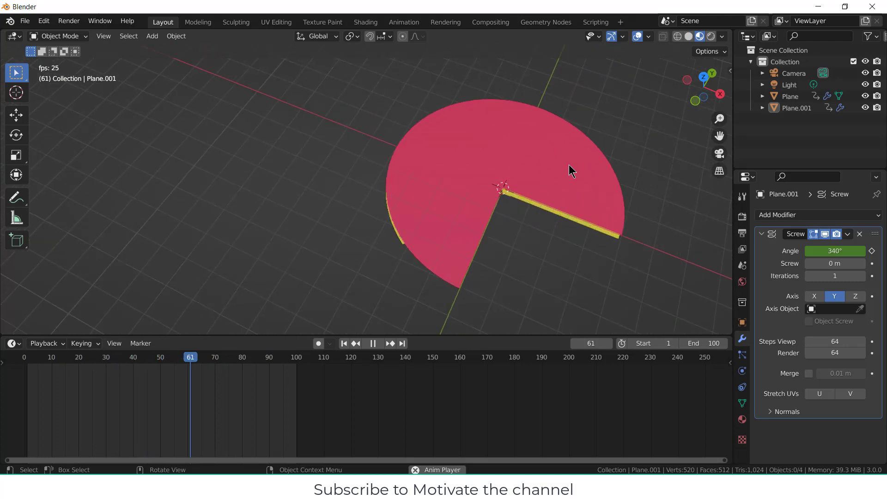
{"action": "middle_click_drag", "start_coordinate": [581, 198], "coordinate": [614, 232]}
{"action": "scroll", "coordinate": [470, 197], "scroll_direction": "down", "scroll_amount": 2}
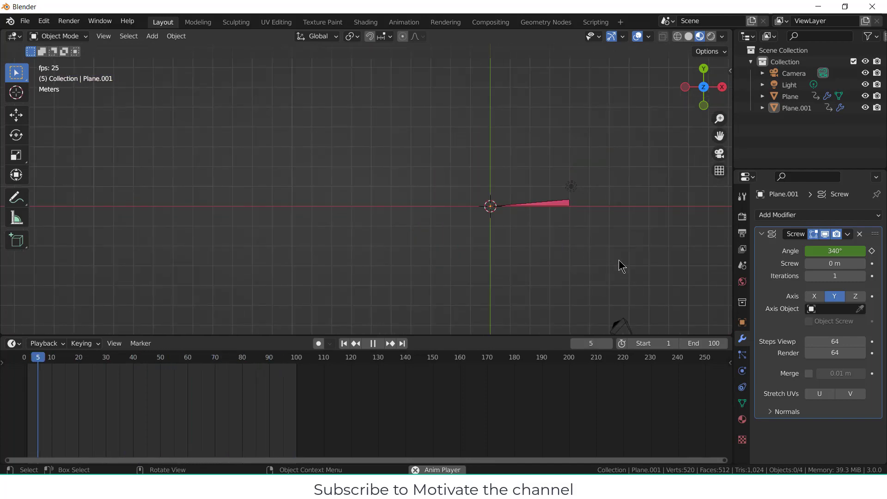
Step: Look through the scene camera and enable Lock To 3D Cursor and Camera to View
{"action": "key", "text": "KP_0"}
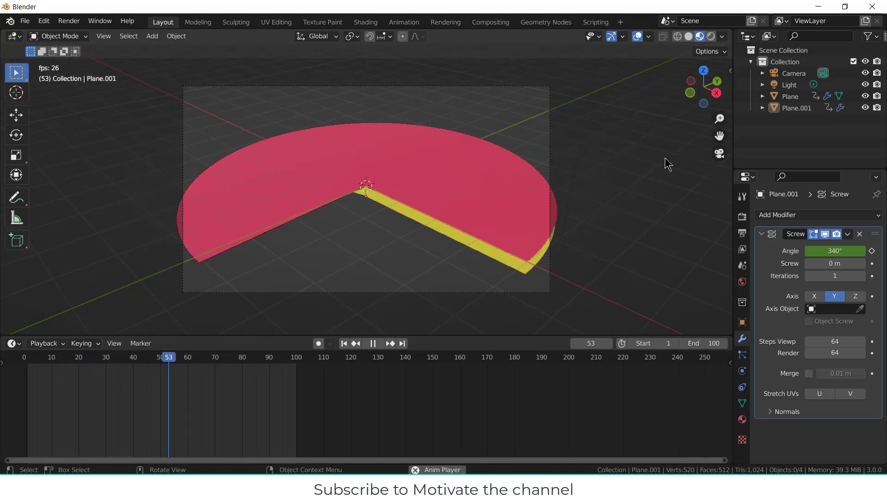
{"action": "key", "text": "n"}
{"action": "left_click", "coordinate": [725, 121]}
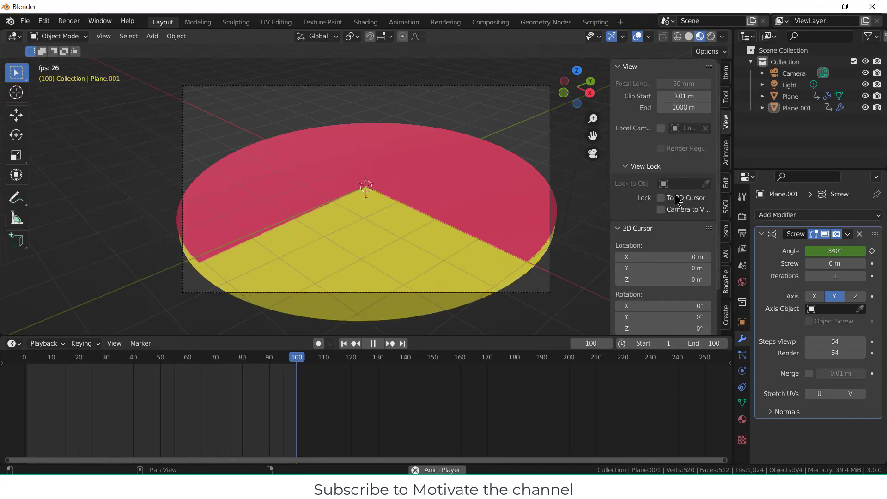
{"action": "left_click", "coordinate": [662, 198]}
{"action": "left_click", "coordinate": [662, 209]}
{"action": "middle_click_drag", "start_coordinate": [417, 193], "coordinate": [395, 182]}
Step: Set Plane.001's X rotation to 90°
{"action": "scroll", "coordinate": [422, 220], "scroll_direction": "down", "scroll_amount": 5}
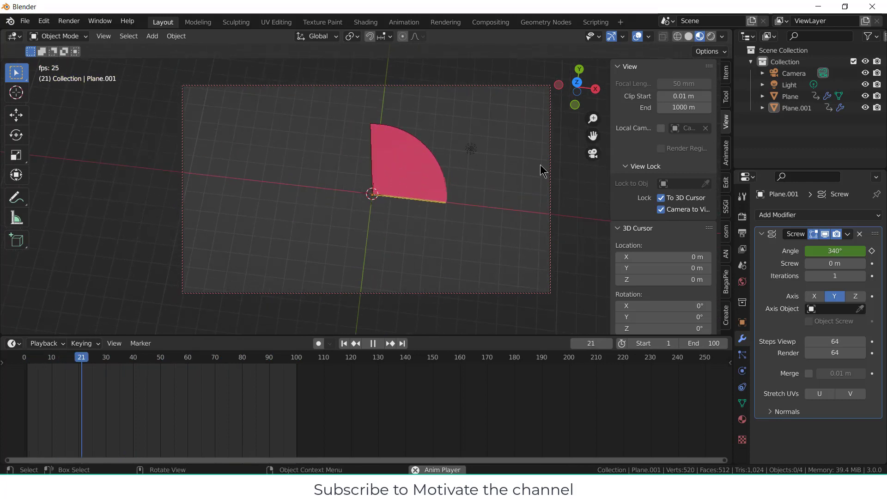
{"action": "left_click", "coordinate": [743, 322]}
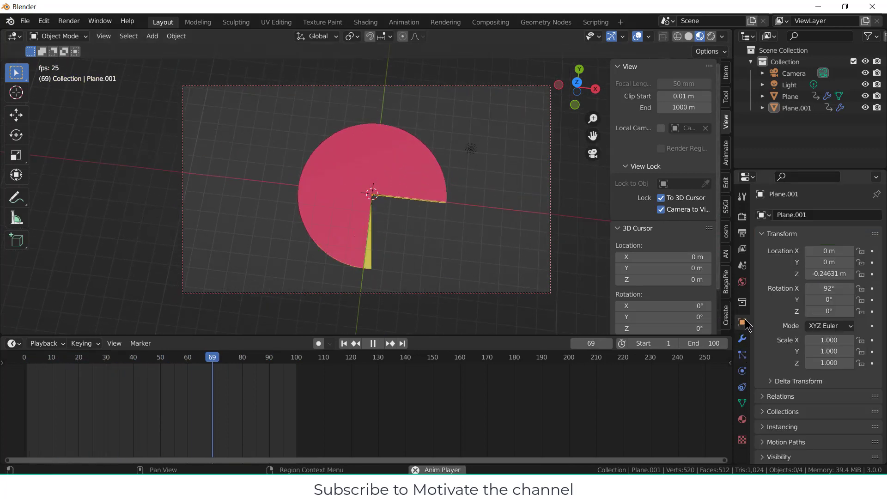
{"action": "left_click", "coordinate": [837, 287]}
{"action": "type", "text": "90"}
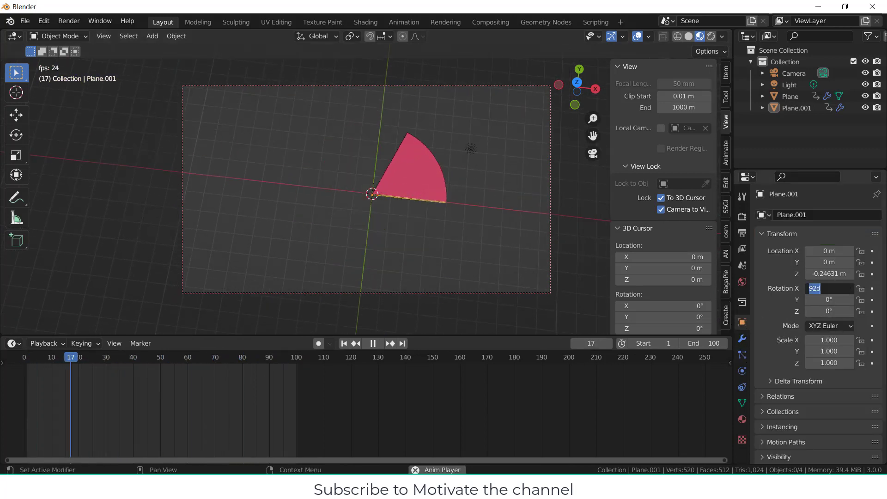
{"action": "key", "text": "Return"}
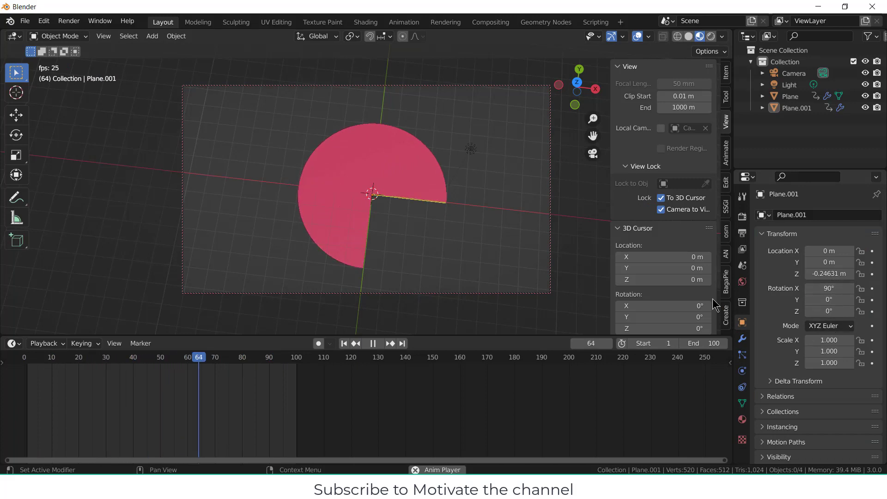
Step: Zero the Camera's X, Y and Z rotation and shift its location to centre the discs
{"action": "left_click", "coordinate": [789, 73]}
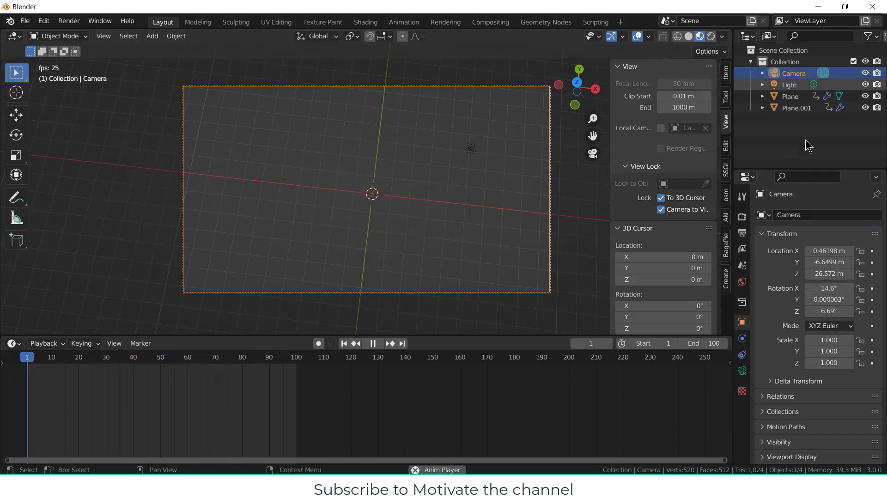
{"action": "left_click", "coordinate": [828, 300]}
{"action": "type", "text": "0"}
{"action": "key", "text": "Return"}
{"action": "left_click", "coordinate": [839, 287]}
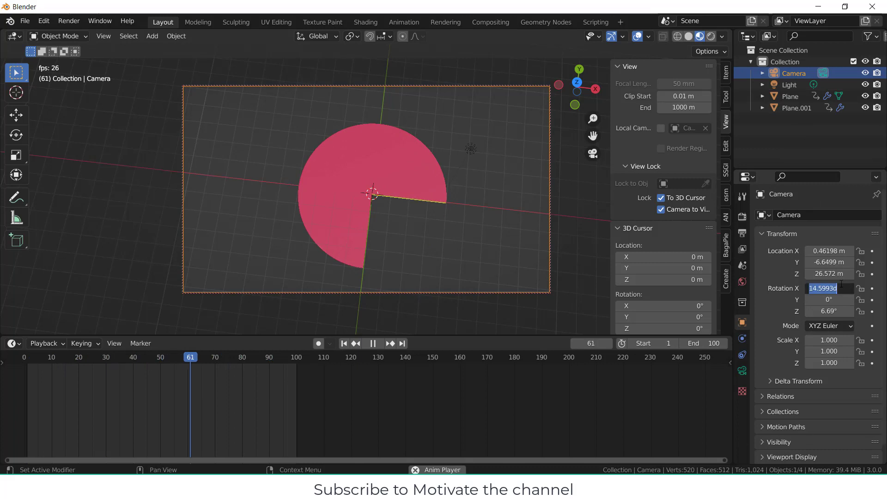
{"action": "type", "text": "0"}
{"action": "key", "text": "Return"}
{"action": "left_click", "coordinate": [831, 311]}
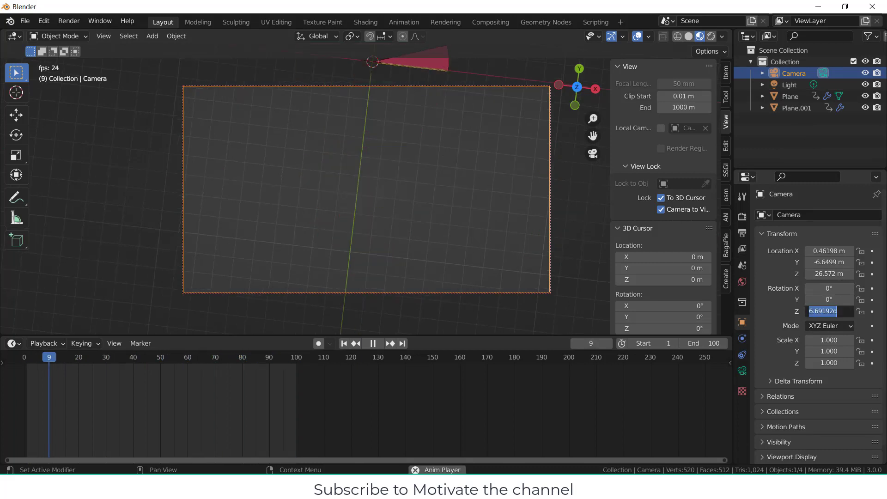
{"action": "type", "text": "0"}
{"action": "key", "text": "Return"}
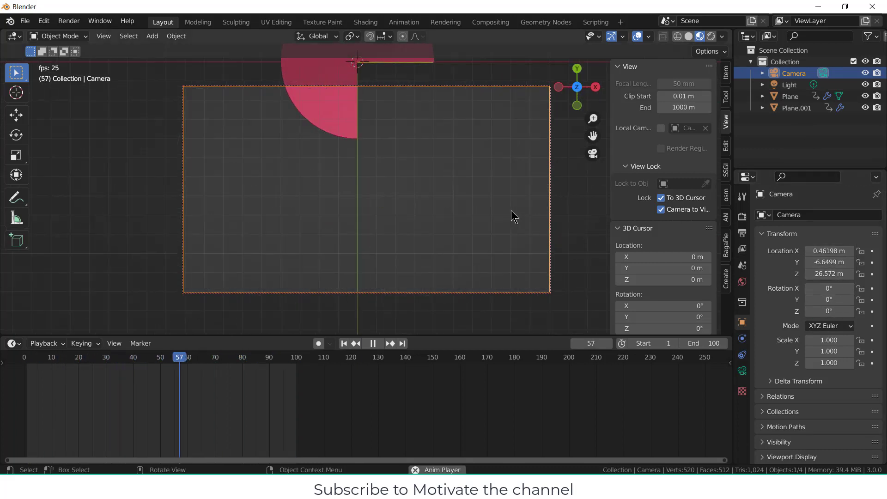
{"action": "mouse_move", "coordinate": [822, 262]}
{"action": "left_mouse_down"}
{"action": "mouse_move", "coordinate": [862, 262]}
{"action": "mouse_move", "coordinate": [822, 262]}
{"action": "left_mouse_up"}
Step: Set the World colour to blue (H 0.624, S 0.849, V 0.480) and switch to Rendered shading
{"action": "left_click", "coordinate": [742, 282]}
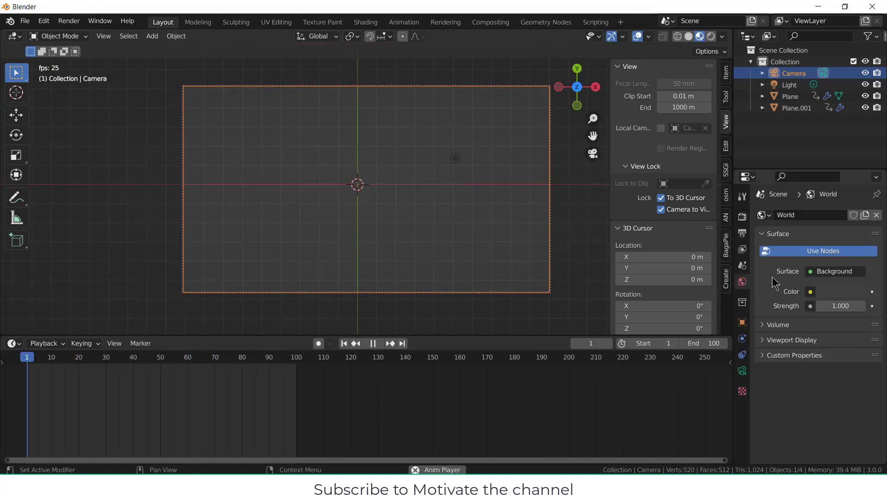
{"action": "left_click", "coordinate": [835, 293]}
{"action": "left_click_drag", "start_coordinate": [857, 190], "coordinate": [857, 149]}
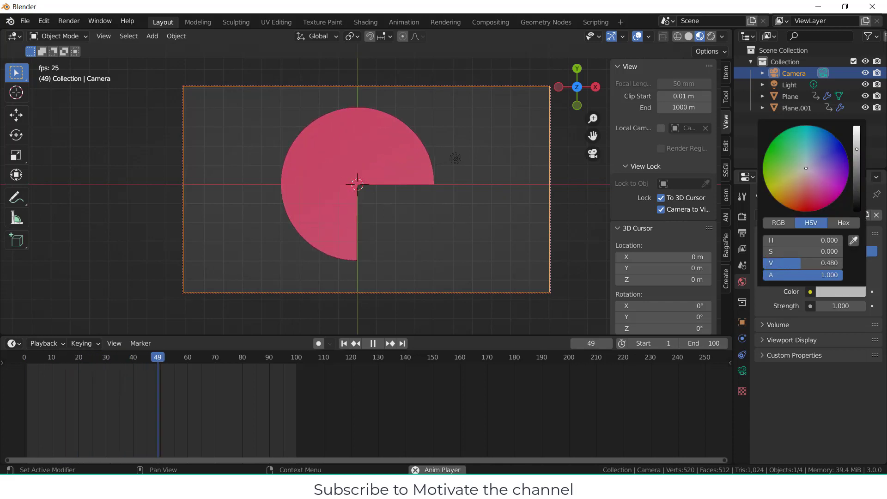
{"action": "left_click_drag", "start_coordinate": [809, 166], "coordinate": [821, 149]}
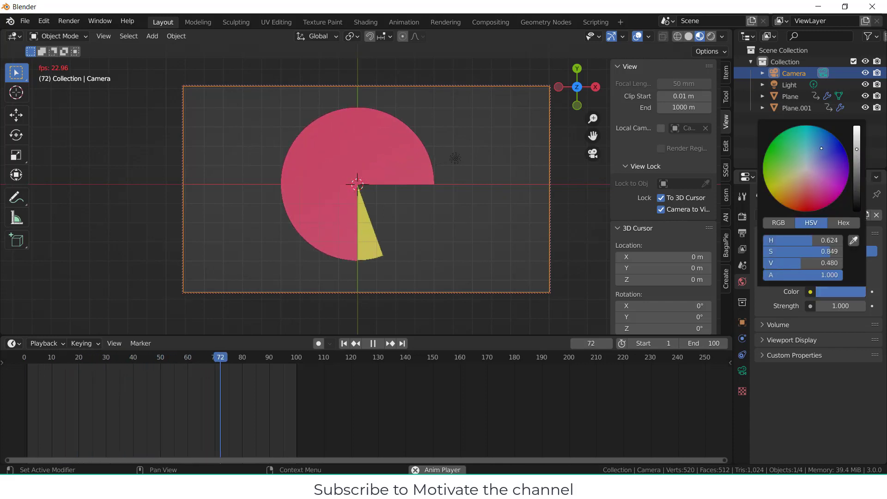
{"action": "left_click", "coordinate": [711, 36]}
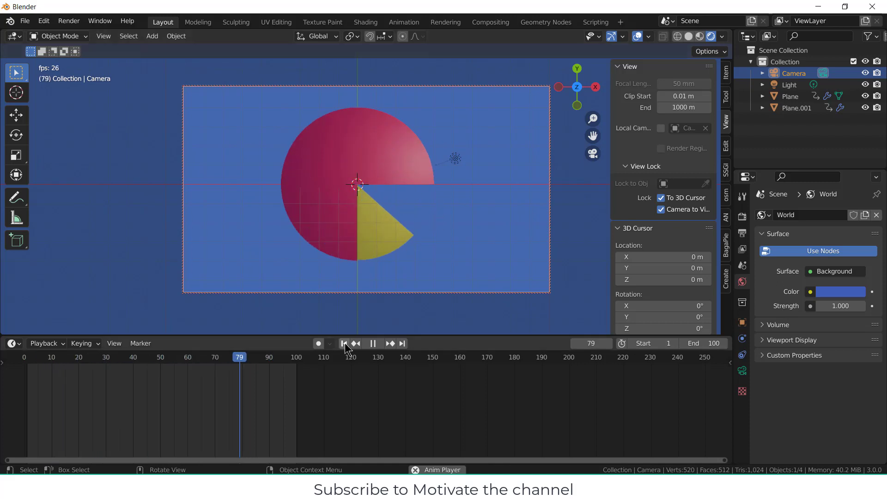
Step: Stop playback, leave camera view and select the light object
{"action": "left_click", "coordinate": [375, 344]}
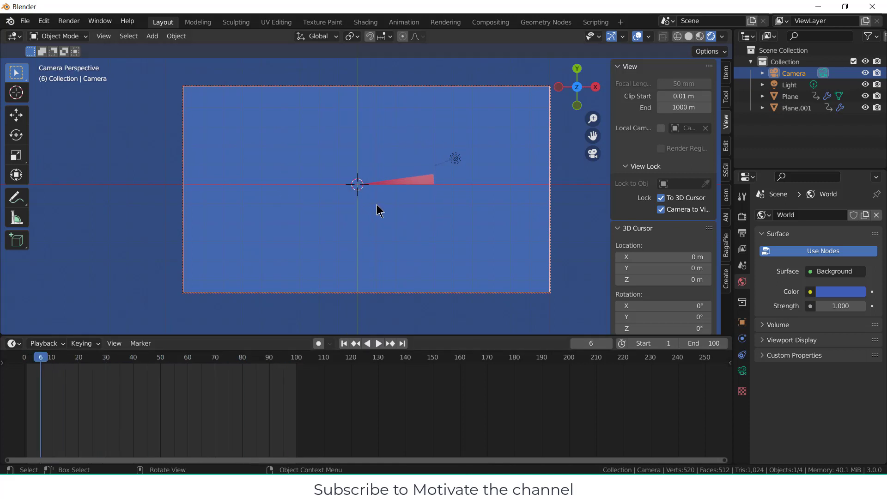
{"action": "key", "text": "KP_7"}
{"action": "middle_click_drag", "start_coordinate": [424, 190], "coordinate": [418, 82]}
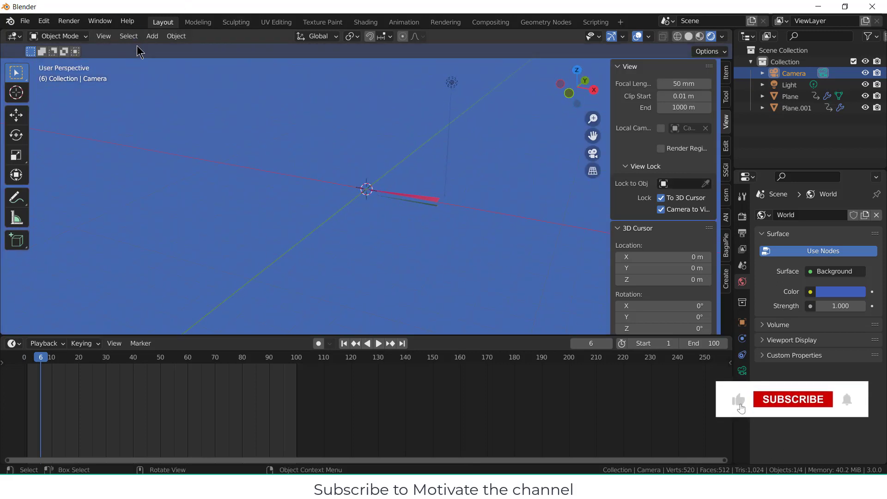
{"action": "left_click", "coordinate": [452, 84]}
{"action": "left_click", "coordinate": [458, 91], "text": "alt"}
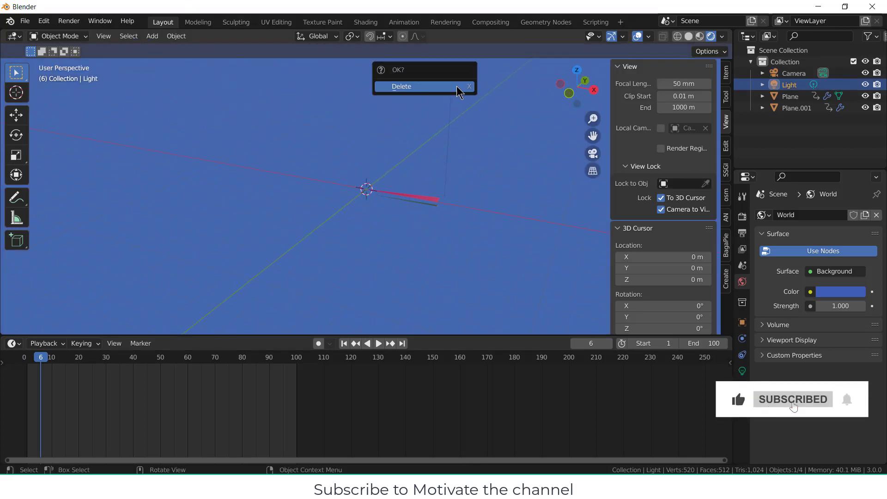
{"action": "left_click", "coordinate": [469, 87]}
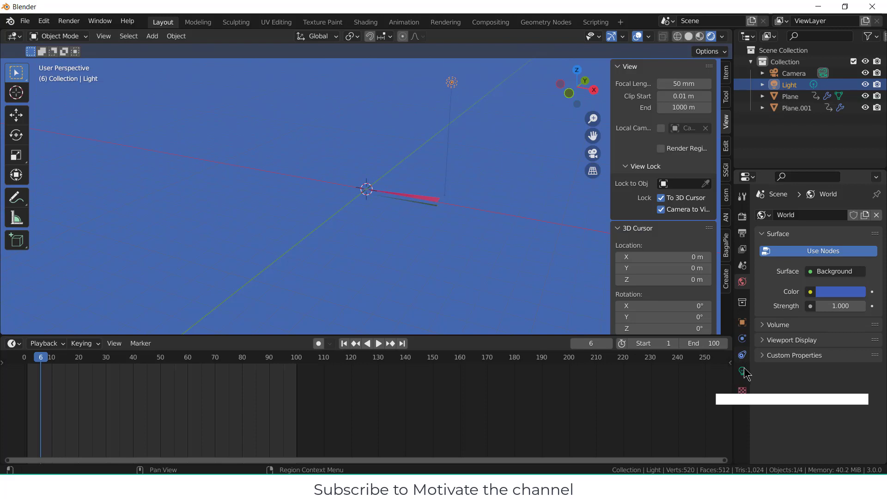
Step: Change the light to an Area light with Size X of 18.1 m
{"action": "left_click", "coordinate": [742, 371]}
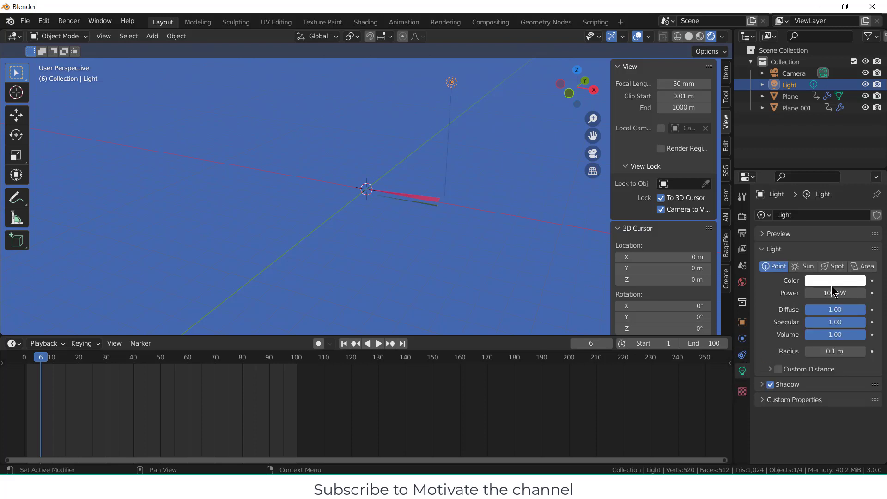
{"action": "left_click", "coordinate": [863, 268]}
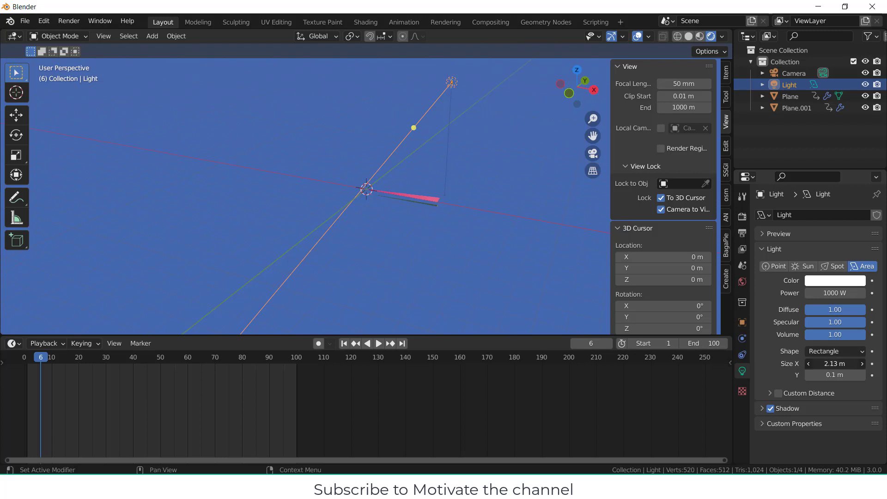
{"action": "left_click_drag", "start_coordinate": [832, 364], "coordinate": [853, 375]}
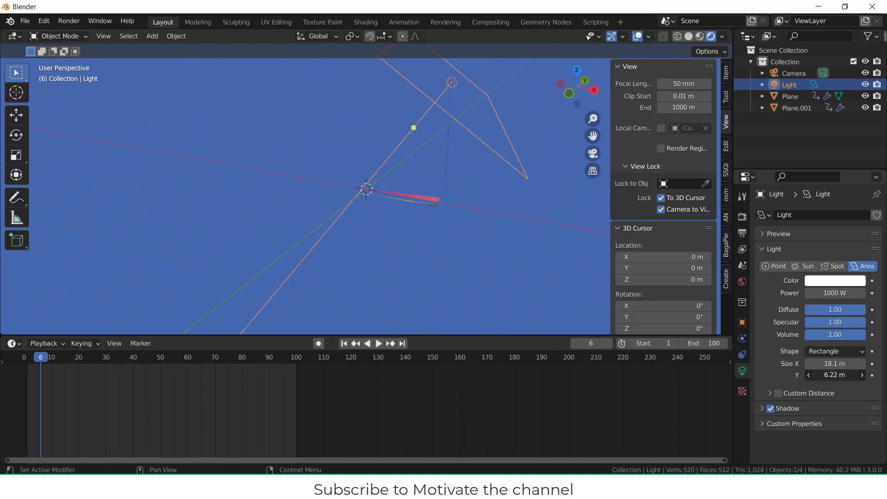
Step: Set the area light's X, Y and Z rotation all to 0° so it points down
{"action": "left_click", "coordinate": [742, 323]}
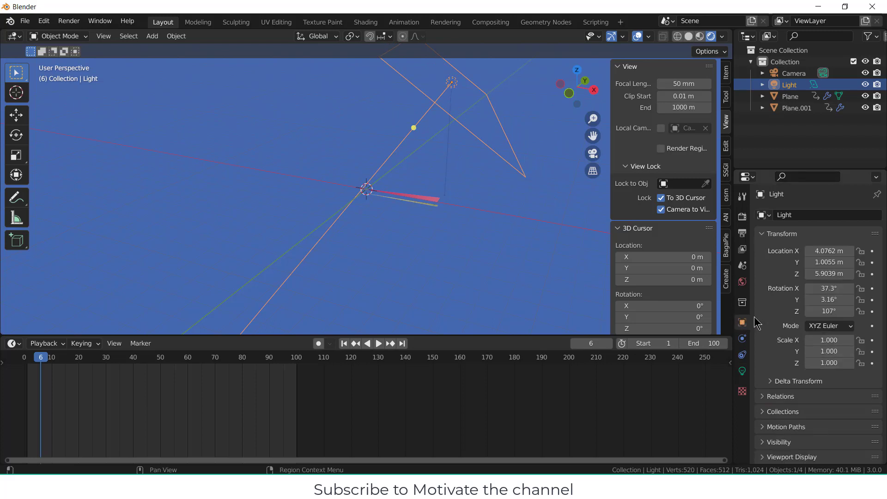
{"action": "left_click", "coordinate": [820, 289]}
{"action": "type", "text": "0"}
{"action": "key", "text": "Return"}
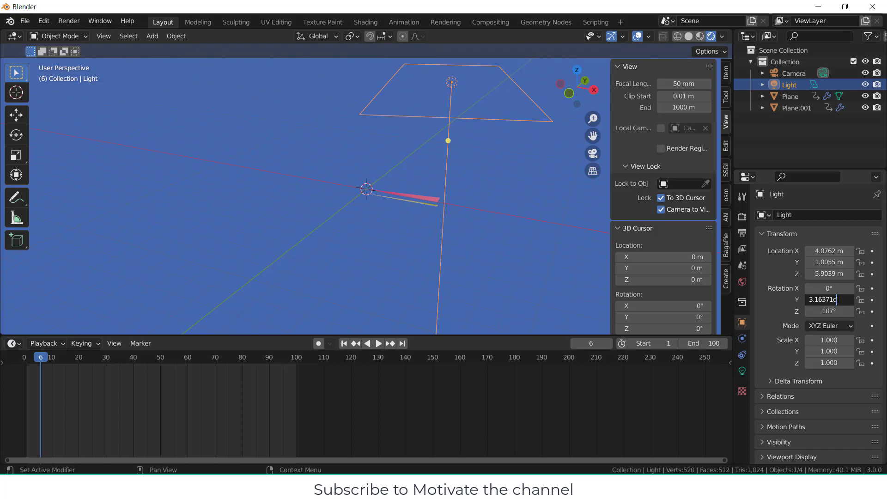
{"action": "type", "text": "0"}
{"action": "key", "text": "Return"}
{"action": "left_click", "coordinate": [823, 311]}
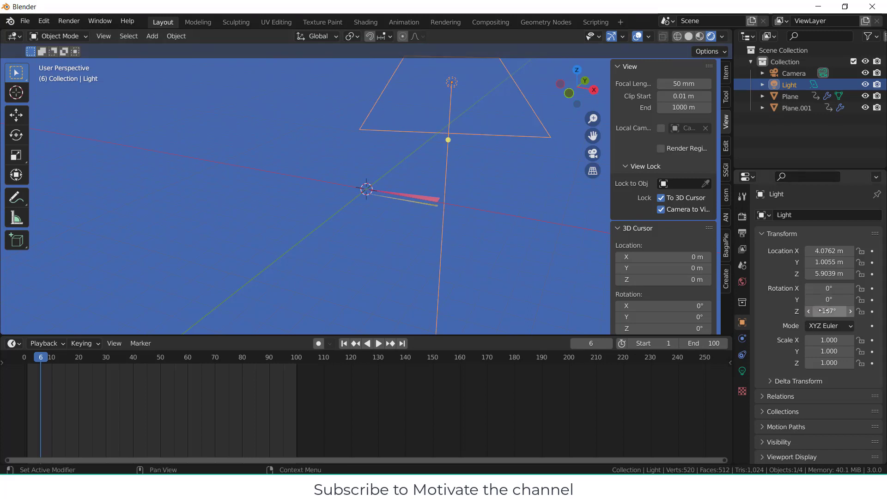
{"action": "type", "text": "0"}
{"action": "key", "text": "Return"}
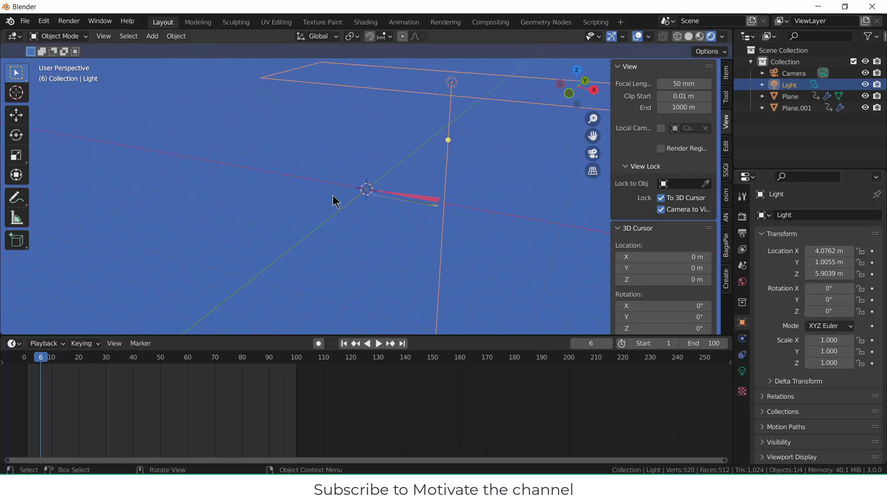
{"action": "middle_click_drag", "start_coordinate": [337, 198], "coordinate": [601, 265]}
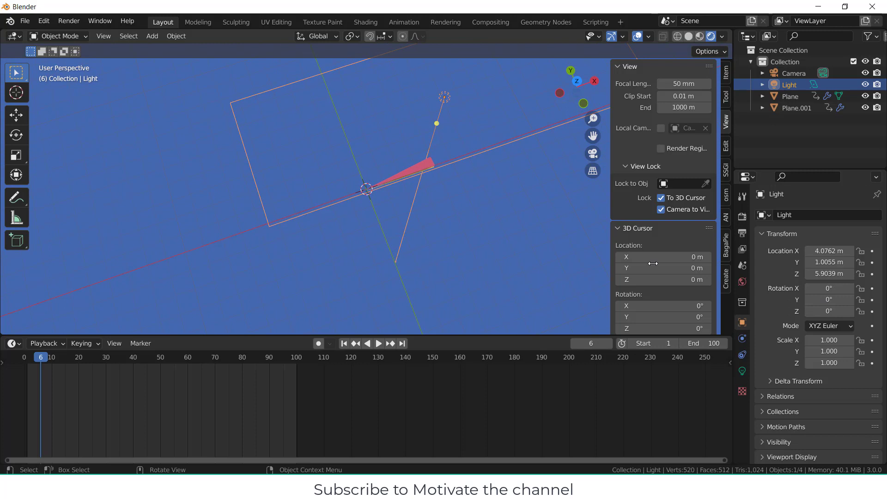
Step: Move the area light to X 0 m and Y 0 m above the discs
{"action": "left_click", "coordinate": [830, 262]}
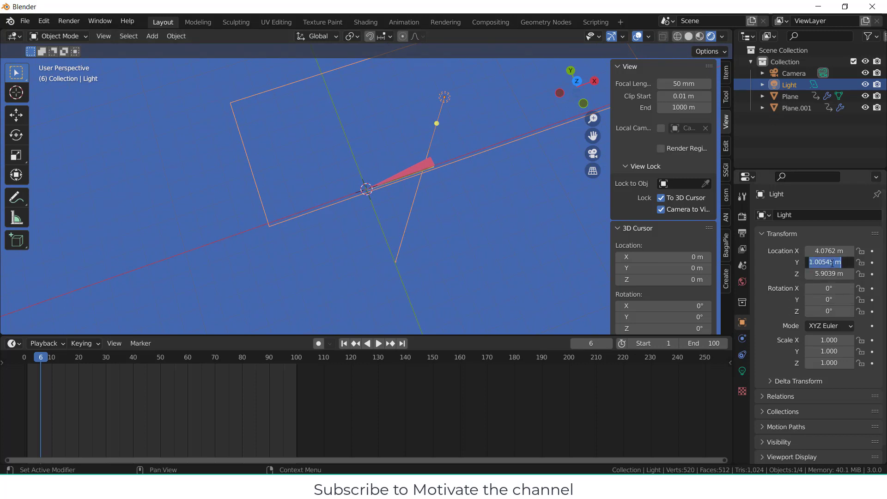
{"action": "type", "text": "0"}
{"action": "key", "text": "Return"}
{"action": "type", "text": "0"}
{"action": "key", "text": "Return"}
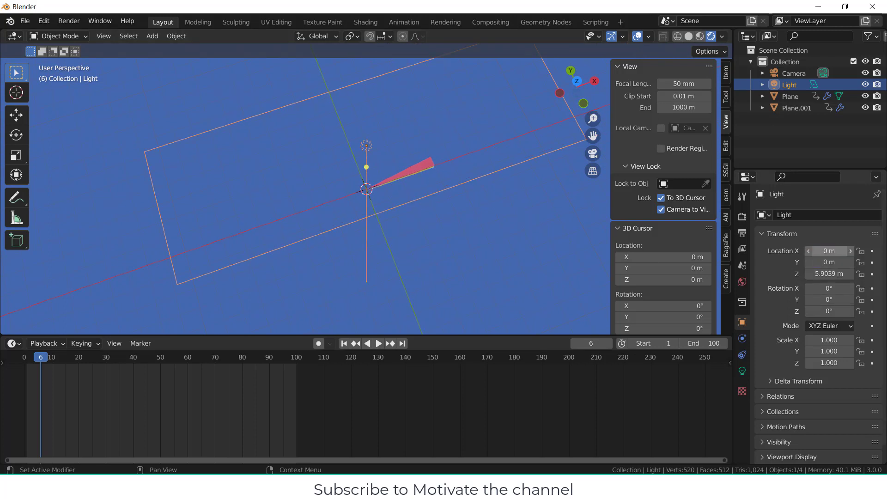
{"action": "middle_click_drag", "start_coordinate": [346, 257], "coordinate": [319, 217]}
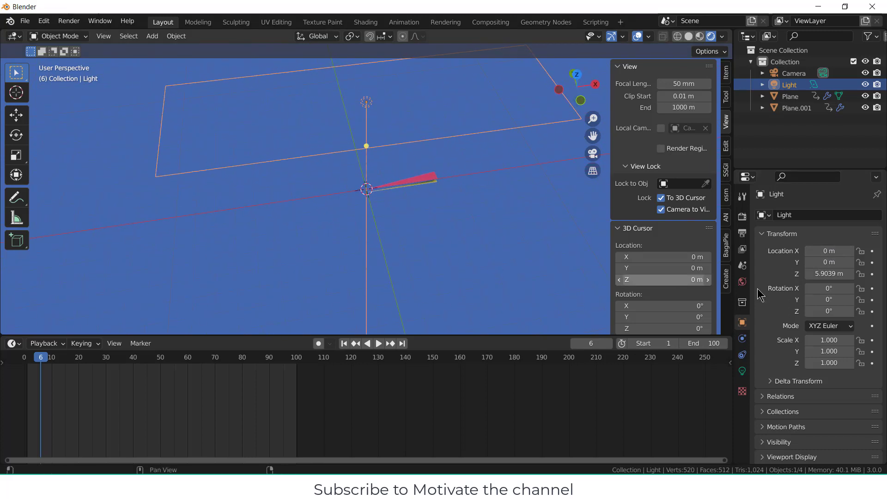
Step: Set the area light's Size Y to 18.1 m, making it square
{"action": "left_click", "coordinate": [743, 371]}
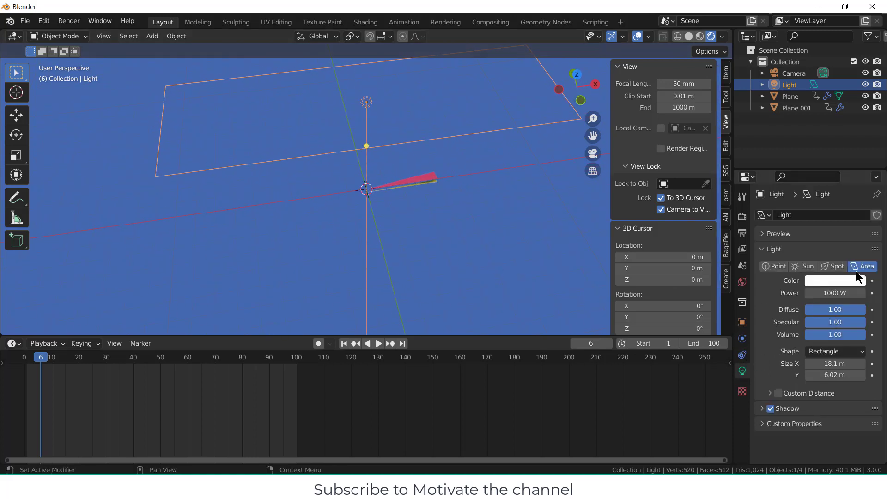
{"action": "left_click", "coordinate": [841, 376]}
{"action": "type", "text": "18.1"}
{"action": "key", "text": "Return"}
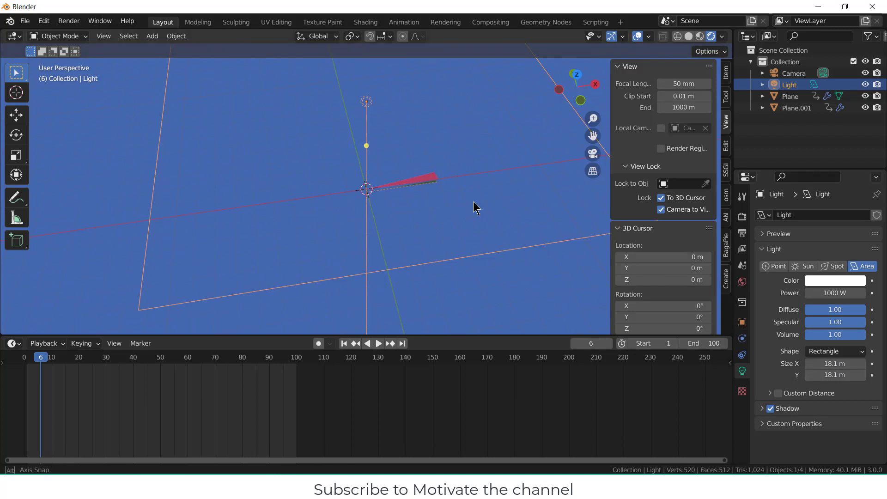
{"action": "middle_click_drag", "start_coordinate": [476, 206], "coordinate": [494, 210]}
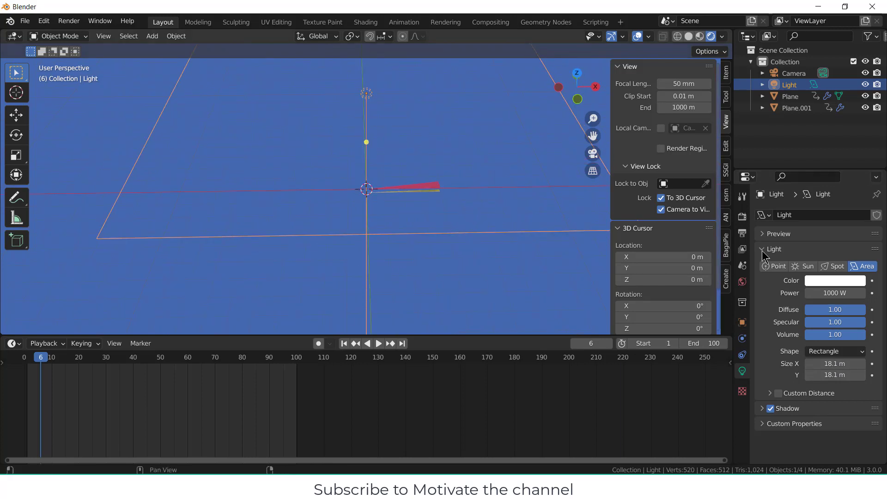
Step: Render a test image at frame 6 and close the result
{"action": "left_click", "coordinate": [71, 23]}
{"action": "left_click", "coordinate": [76, 34]}
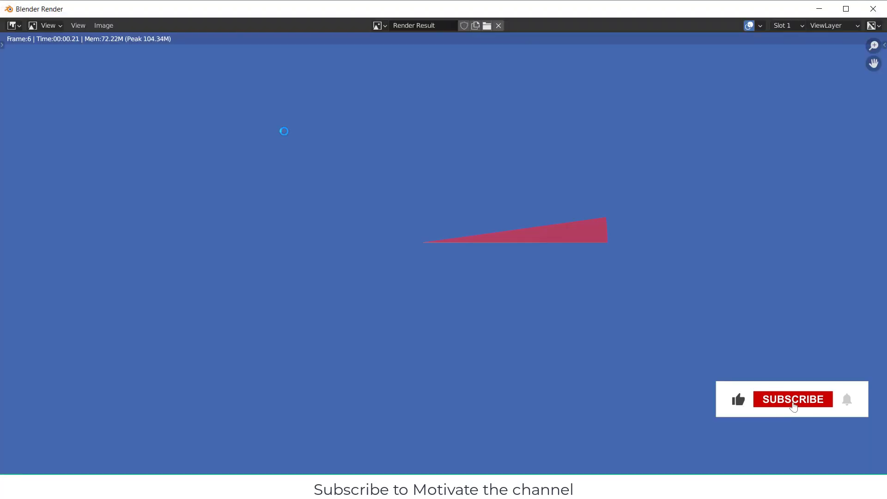
{"action": "left_click", "coordinate": [873, 9]}
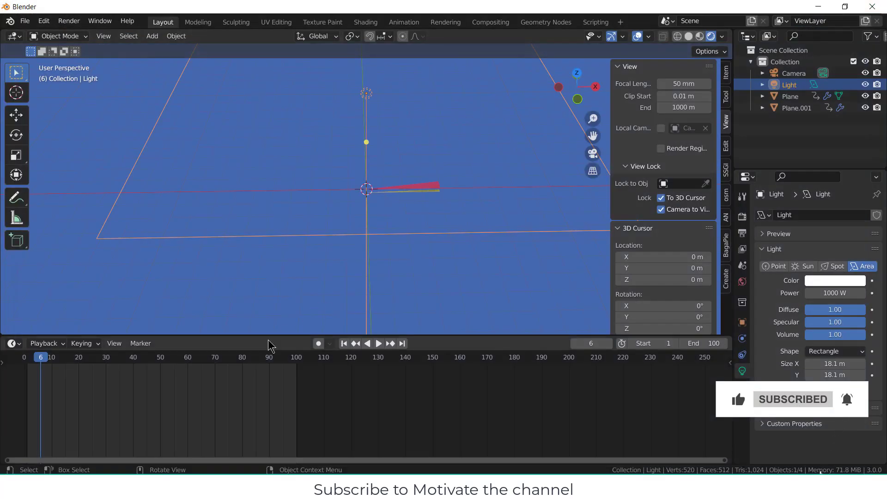
Step: Render a test image at frame 95, close it, and show the Eevee render settings
{"action": "left_click", "coordinate": [281, 351]}
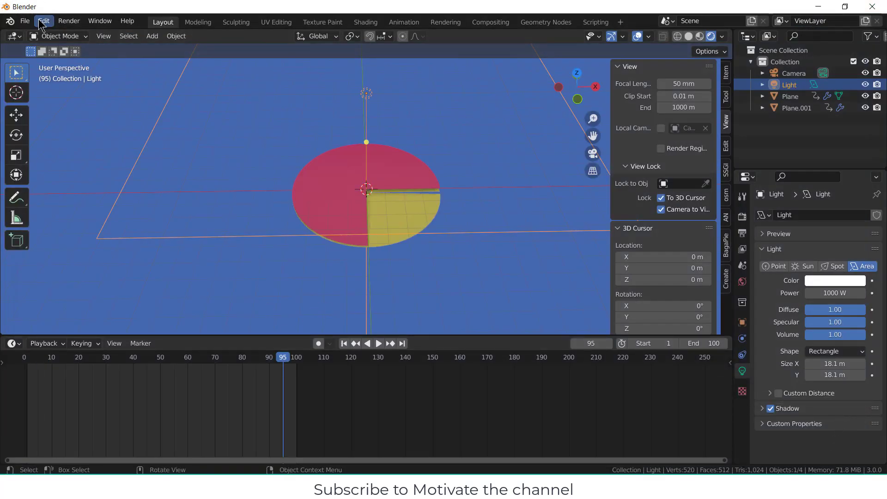
{"action": "left_click", "coordinate": [69, 21]}
{"action": "left_click", "coordinate": [70, 37]}
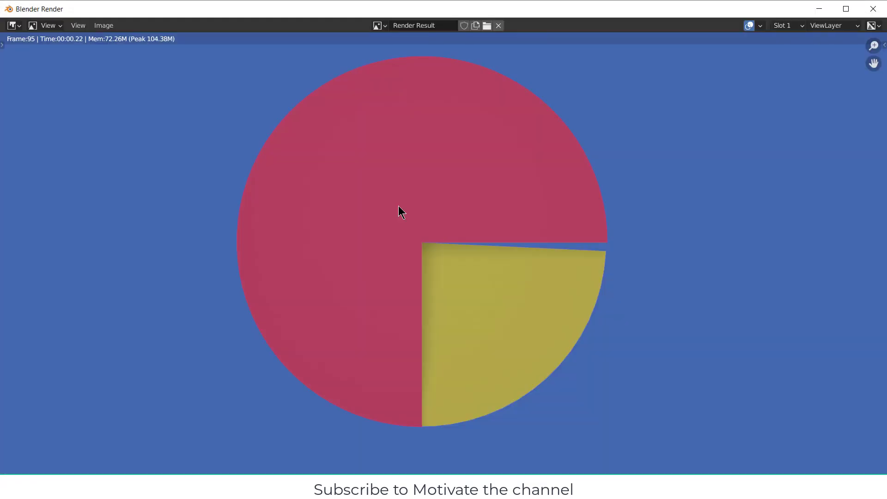
{"action": "scroll", "coordinate": [411, 296], "scroll_direction": "down", "scroll_amount": 1}
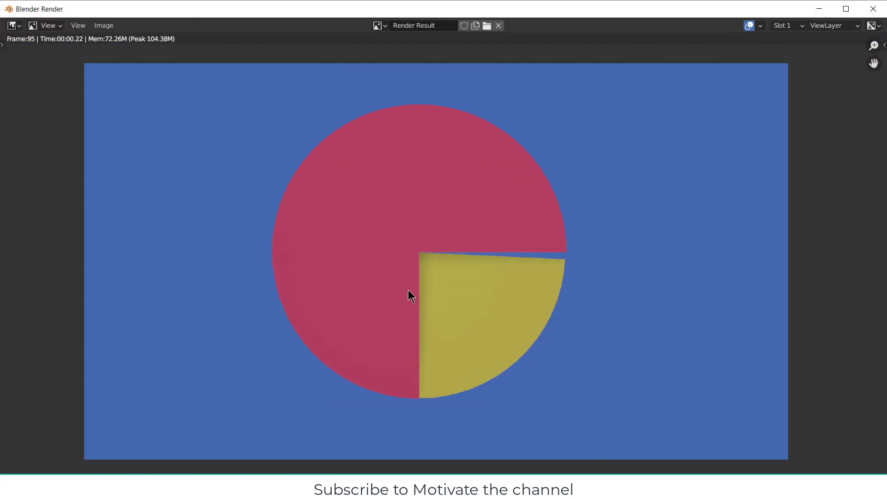
{"action": "scroll", "coordinate": [411, 295], "scroll_direction": "up", "scroll_amount": 1}
{"action": "left_click", "coordinate": [873, 9]}
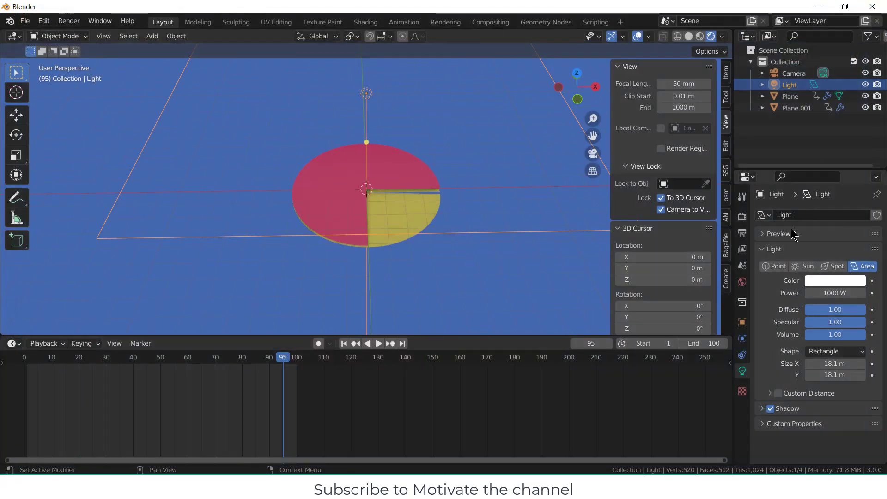
{"action": "left_click", "coordinate": [742, 218]}
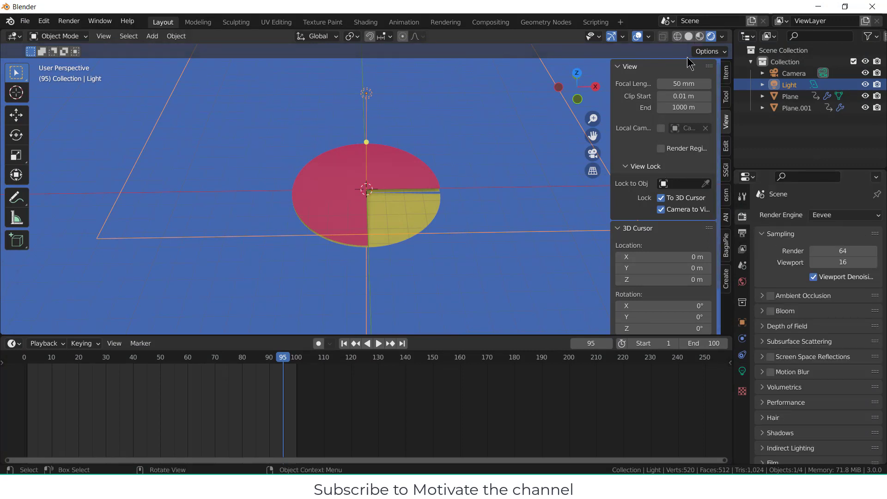
Step: Play the pie-chart animation in camera view and stop it at frame 5
{"action": "key", "text": "KP_0"}
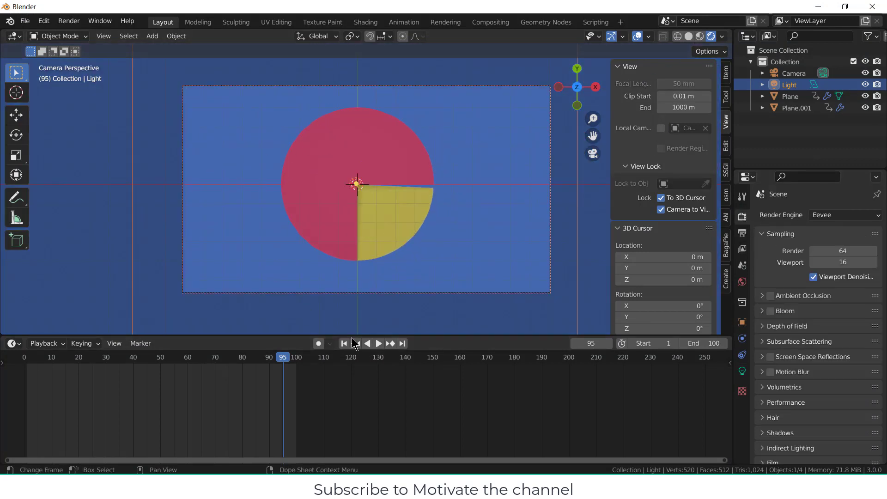
{"action": "left_click", "coordinate": [379, 344]}
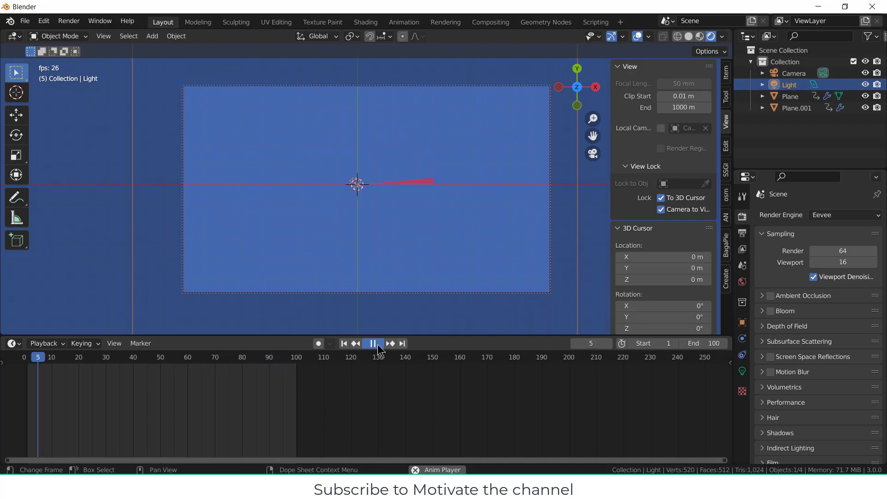
{"action": "left_click", "coordinate": [376, 346]}
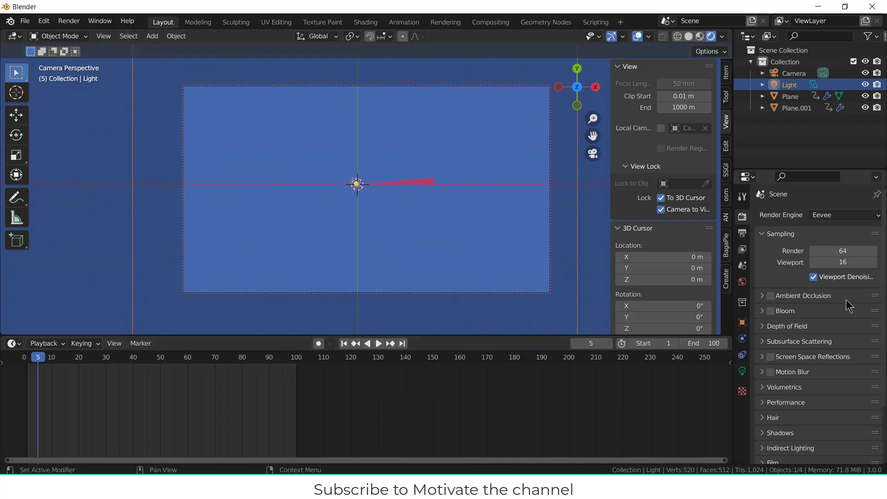